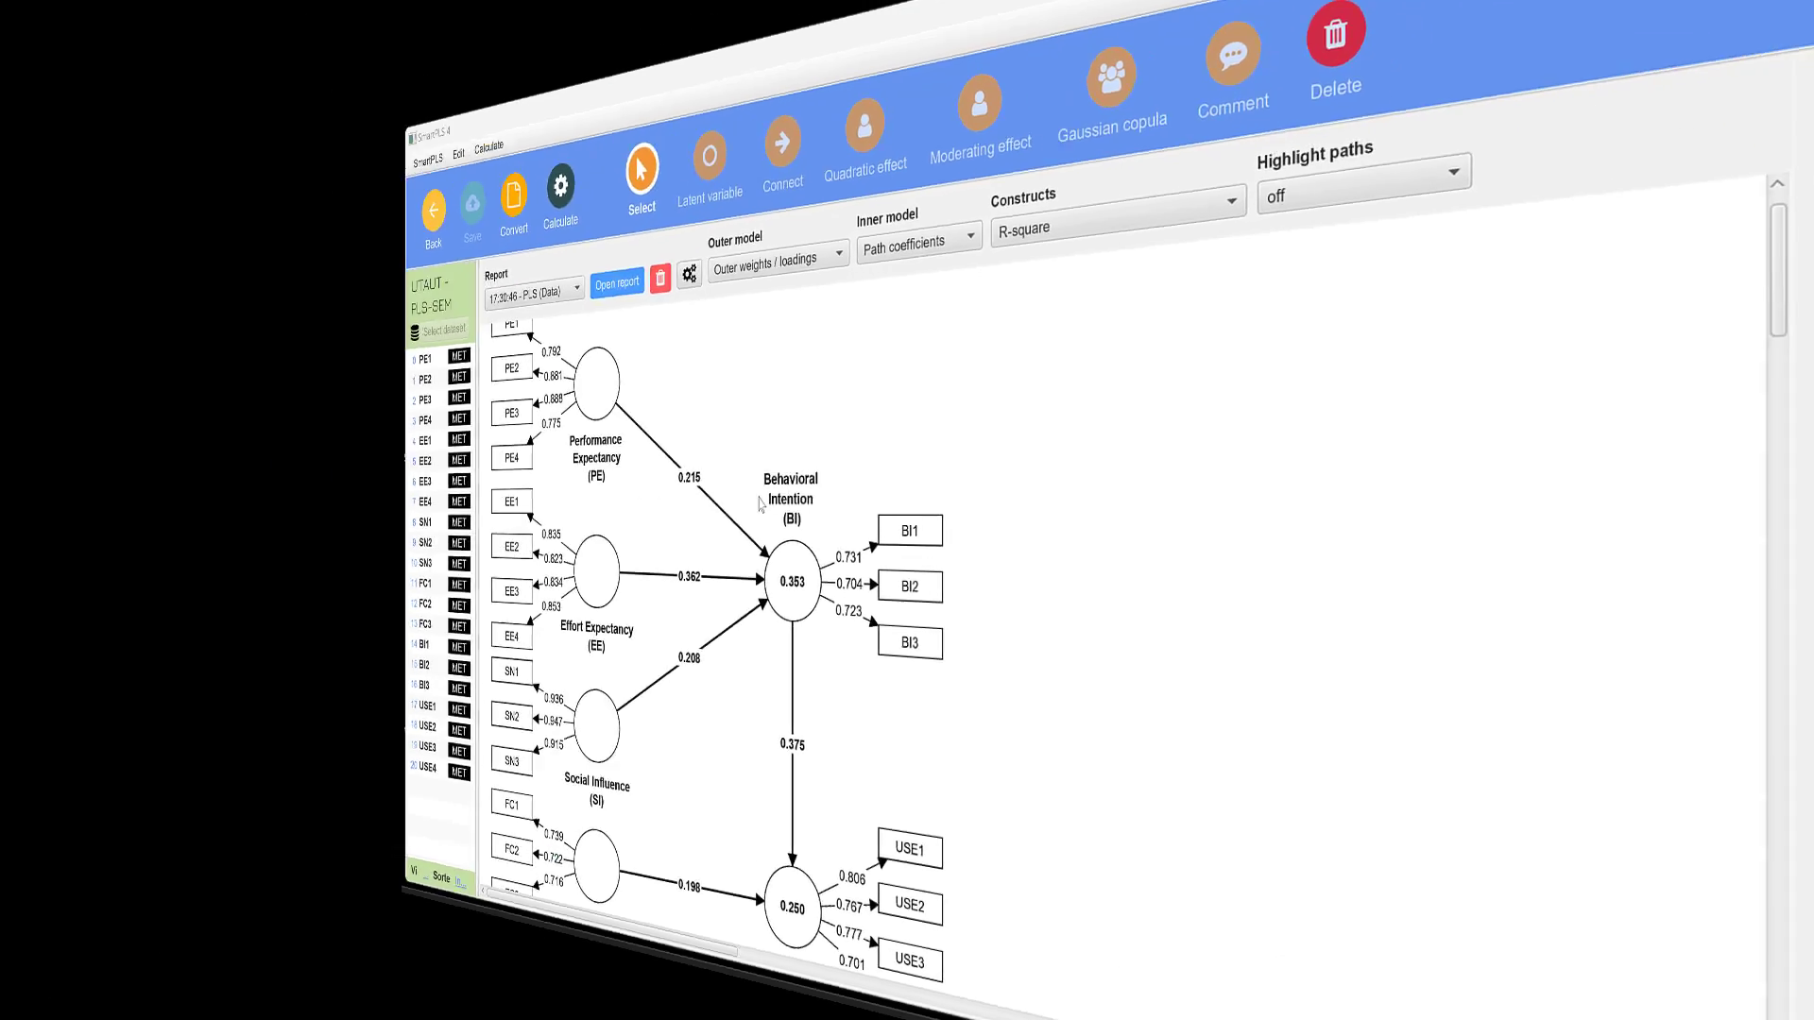
Inspect the UTAUT model by selecting the PE1 indicator and the Performance Expectancy construct.
{"action": "scroll", "coordinate": [737, 423], "scroll_direction": "down", "scroll_amount": 1}
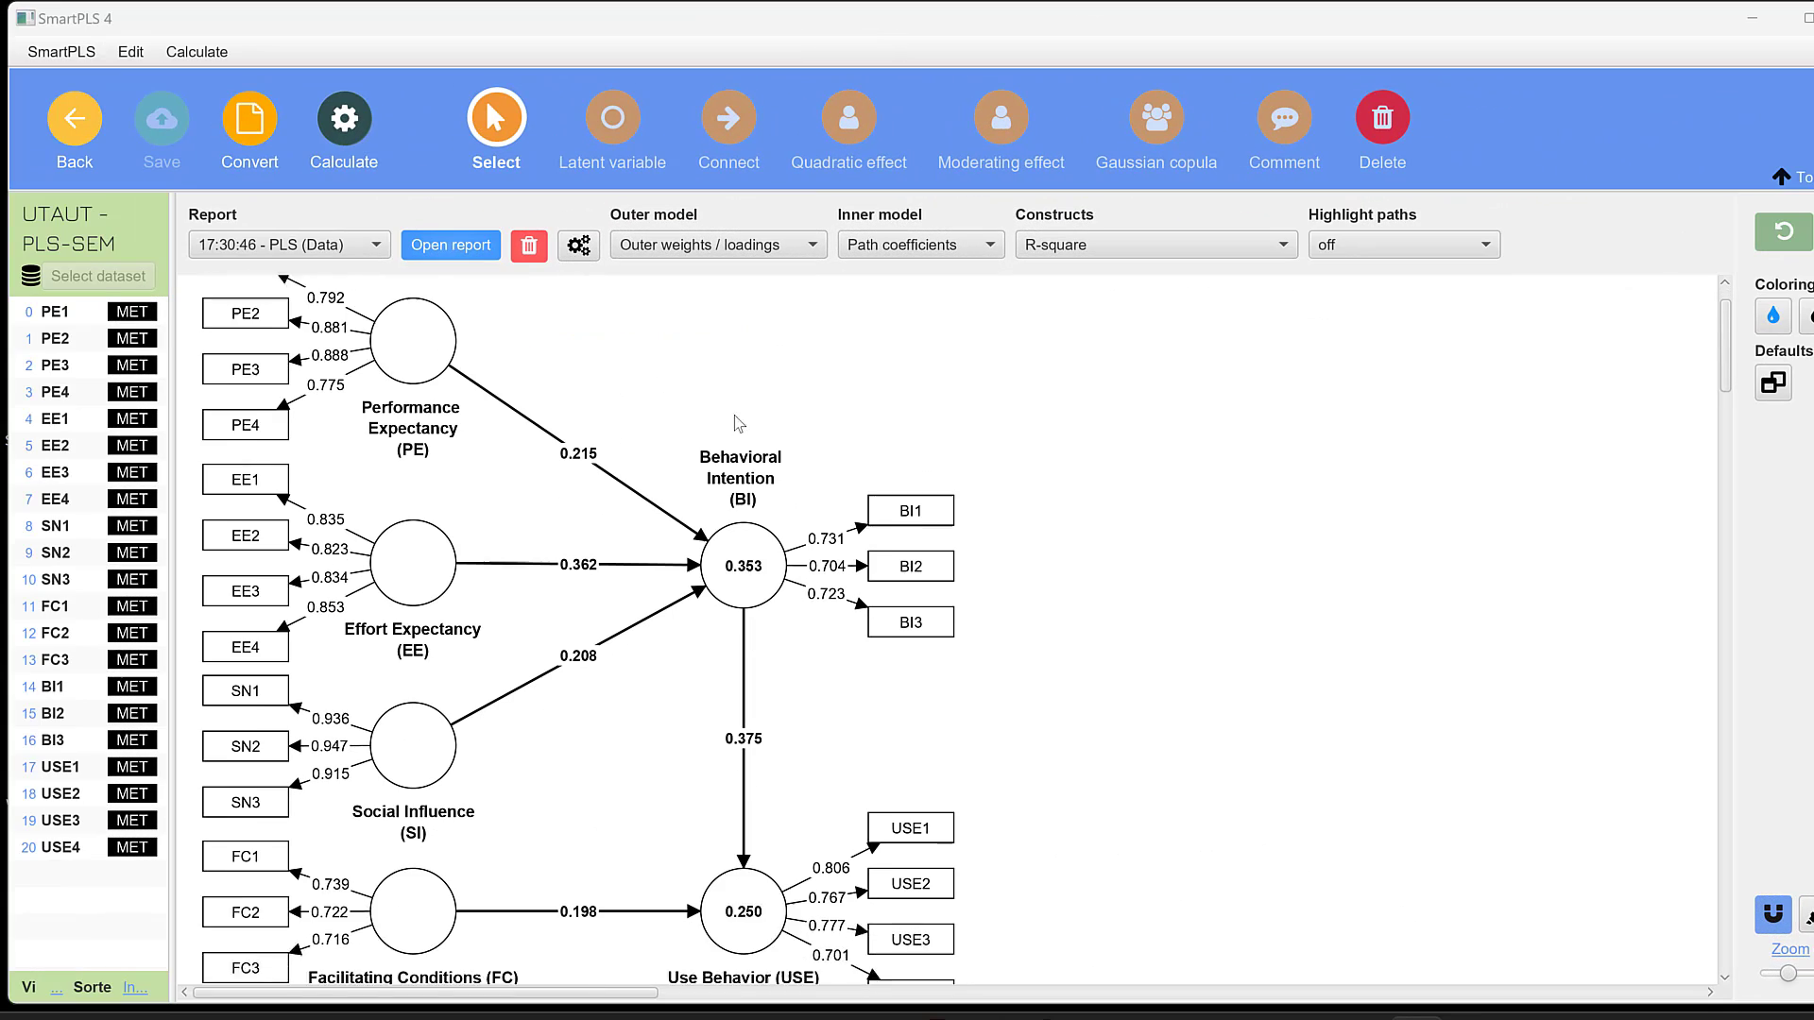
{"action": "scroll", "coordinate": [738, 422], "scroll_direction": "down", "scroll_amount": 1}
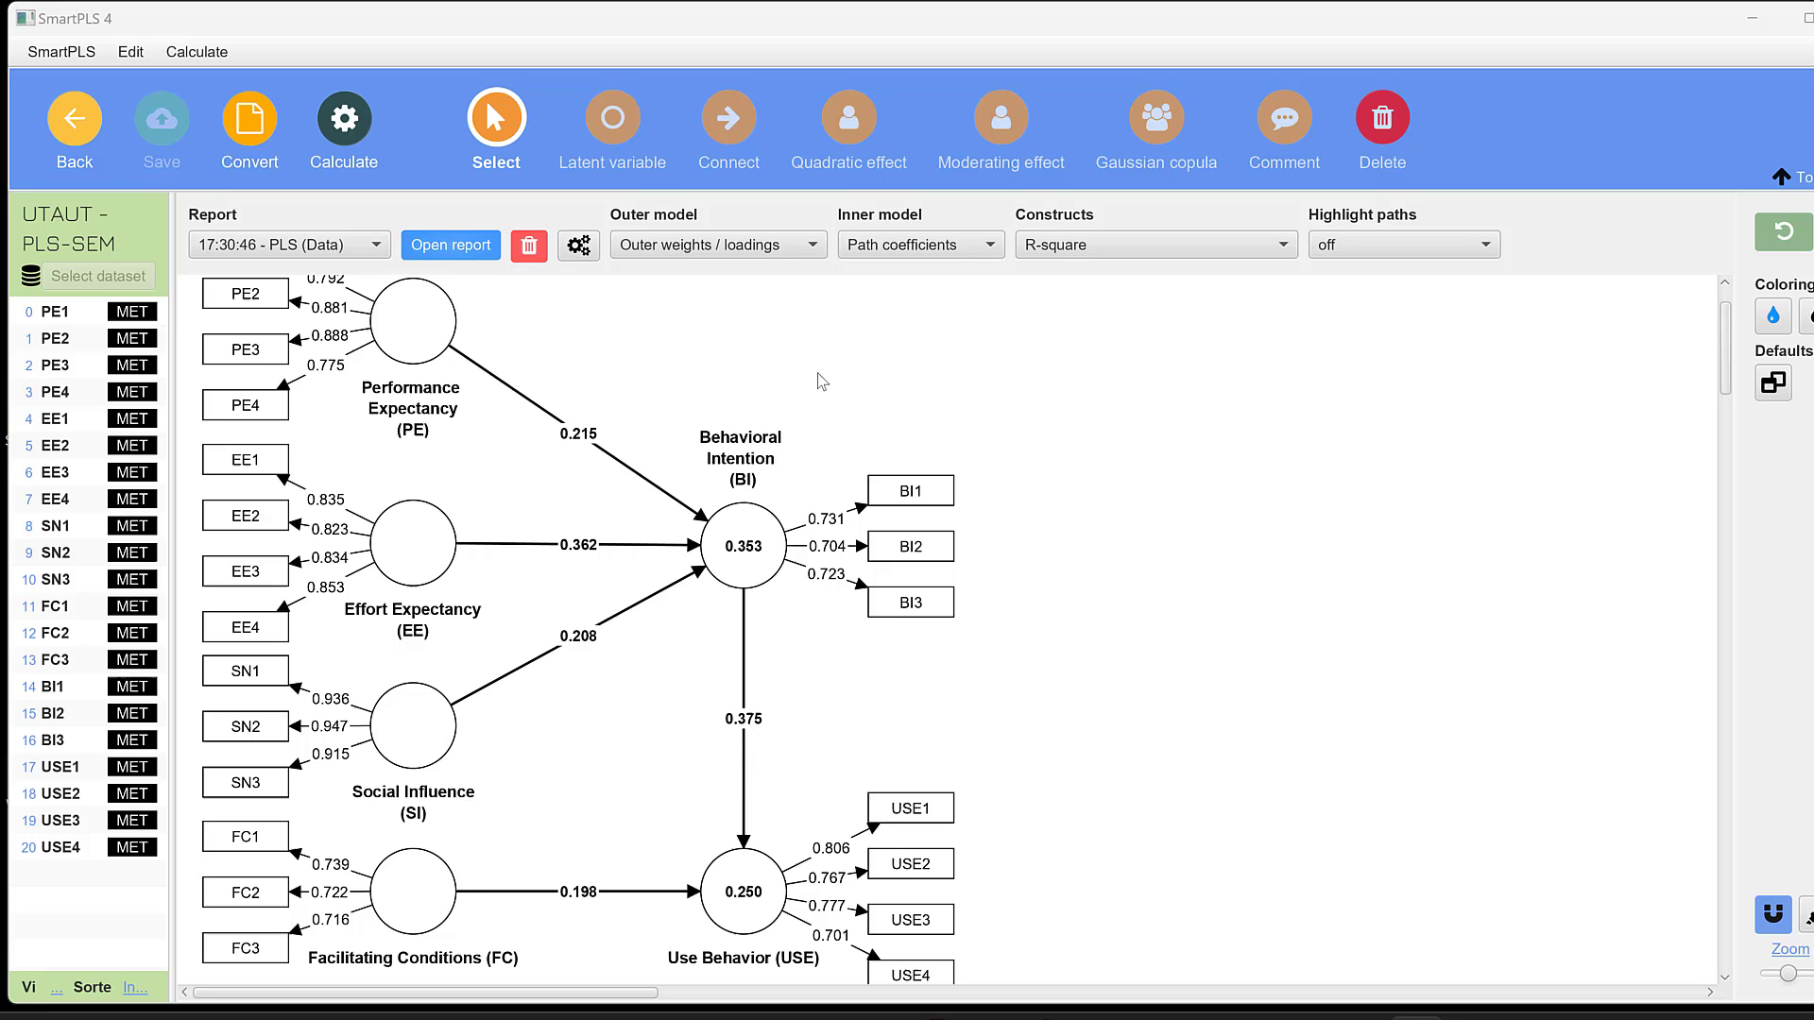
{"action": "scroll", "coordinate": [438, 461], "scroll_direction": "up", "scroll_amount": 3}
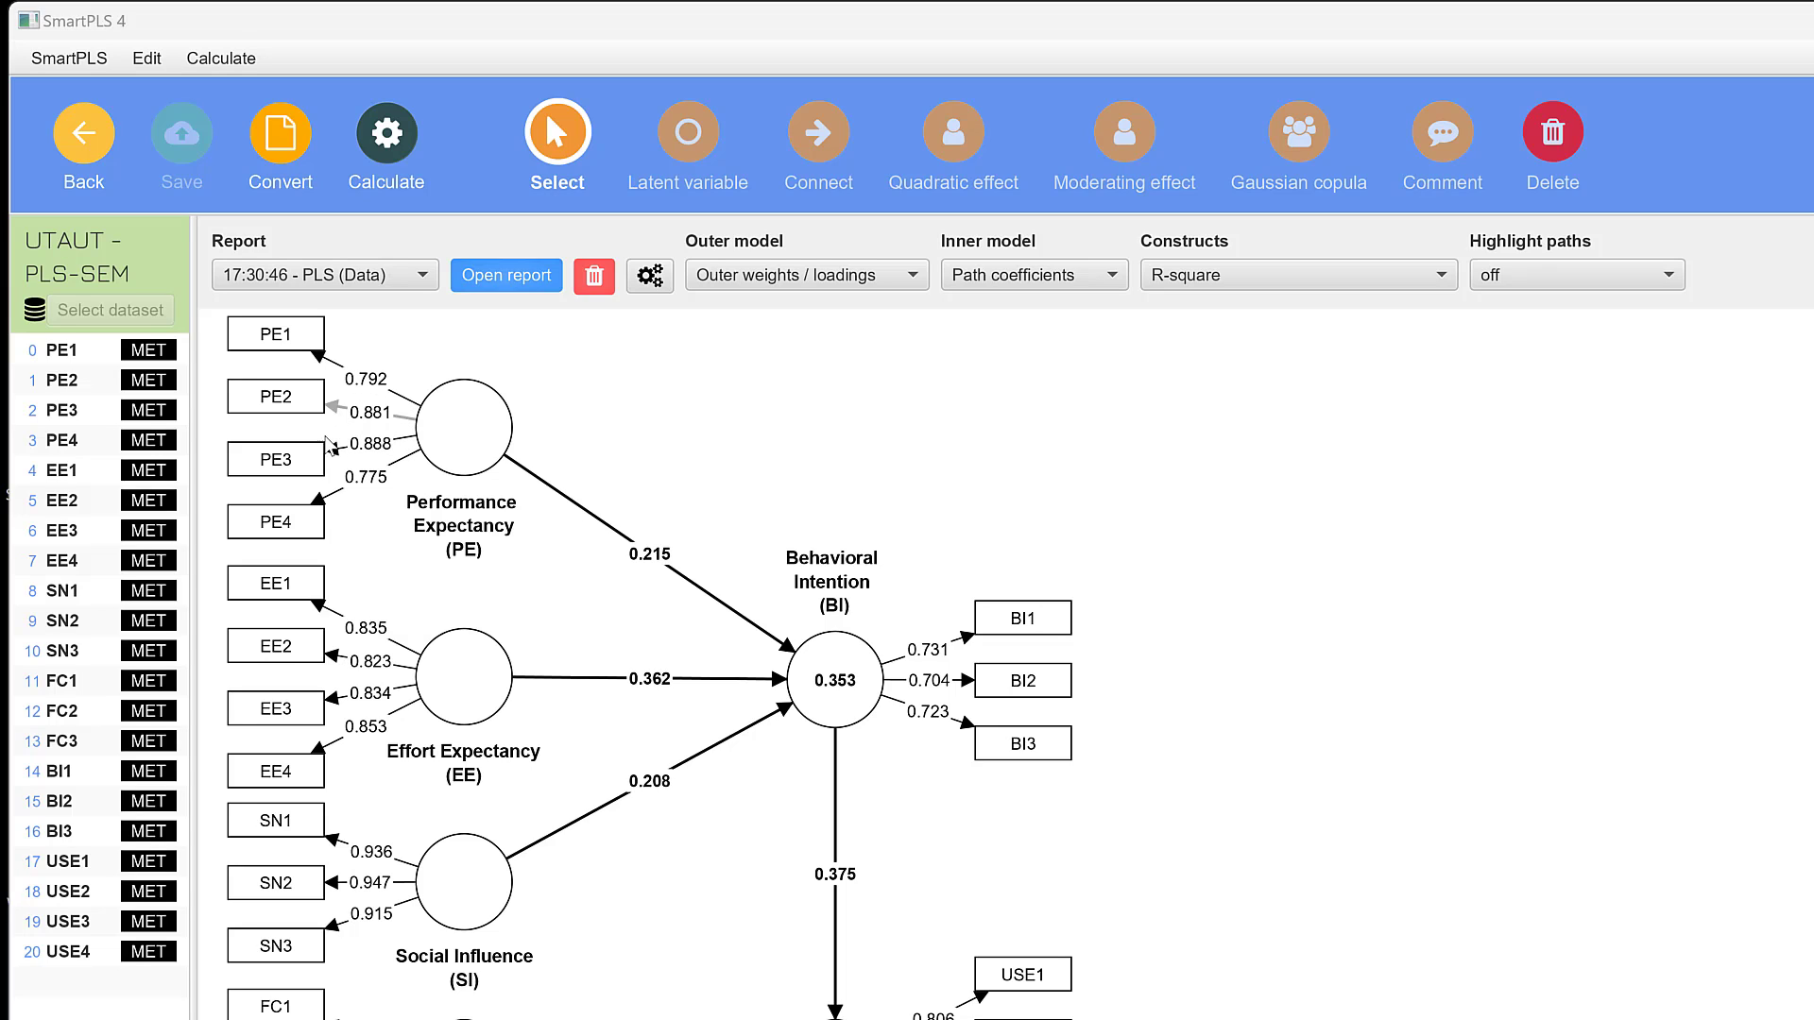
{"action": "mouse_move", "coordinate": [424, 436]}
{"action": "mouse_move", "coordinate": [314, 383]}
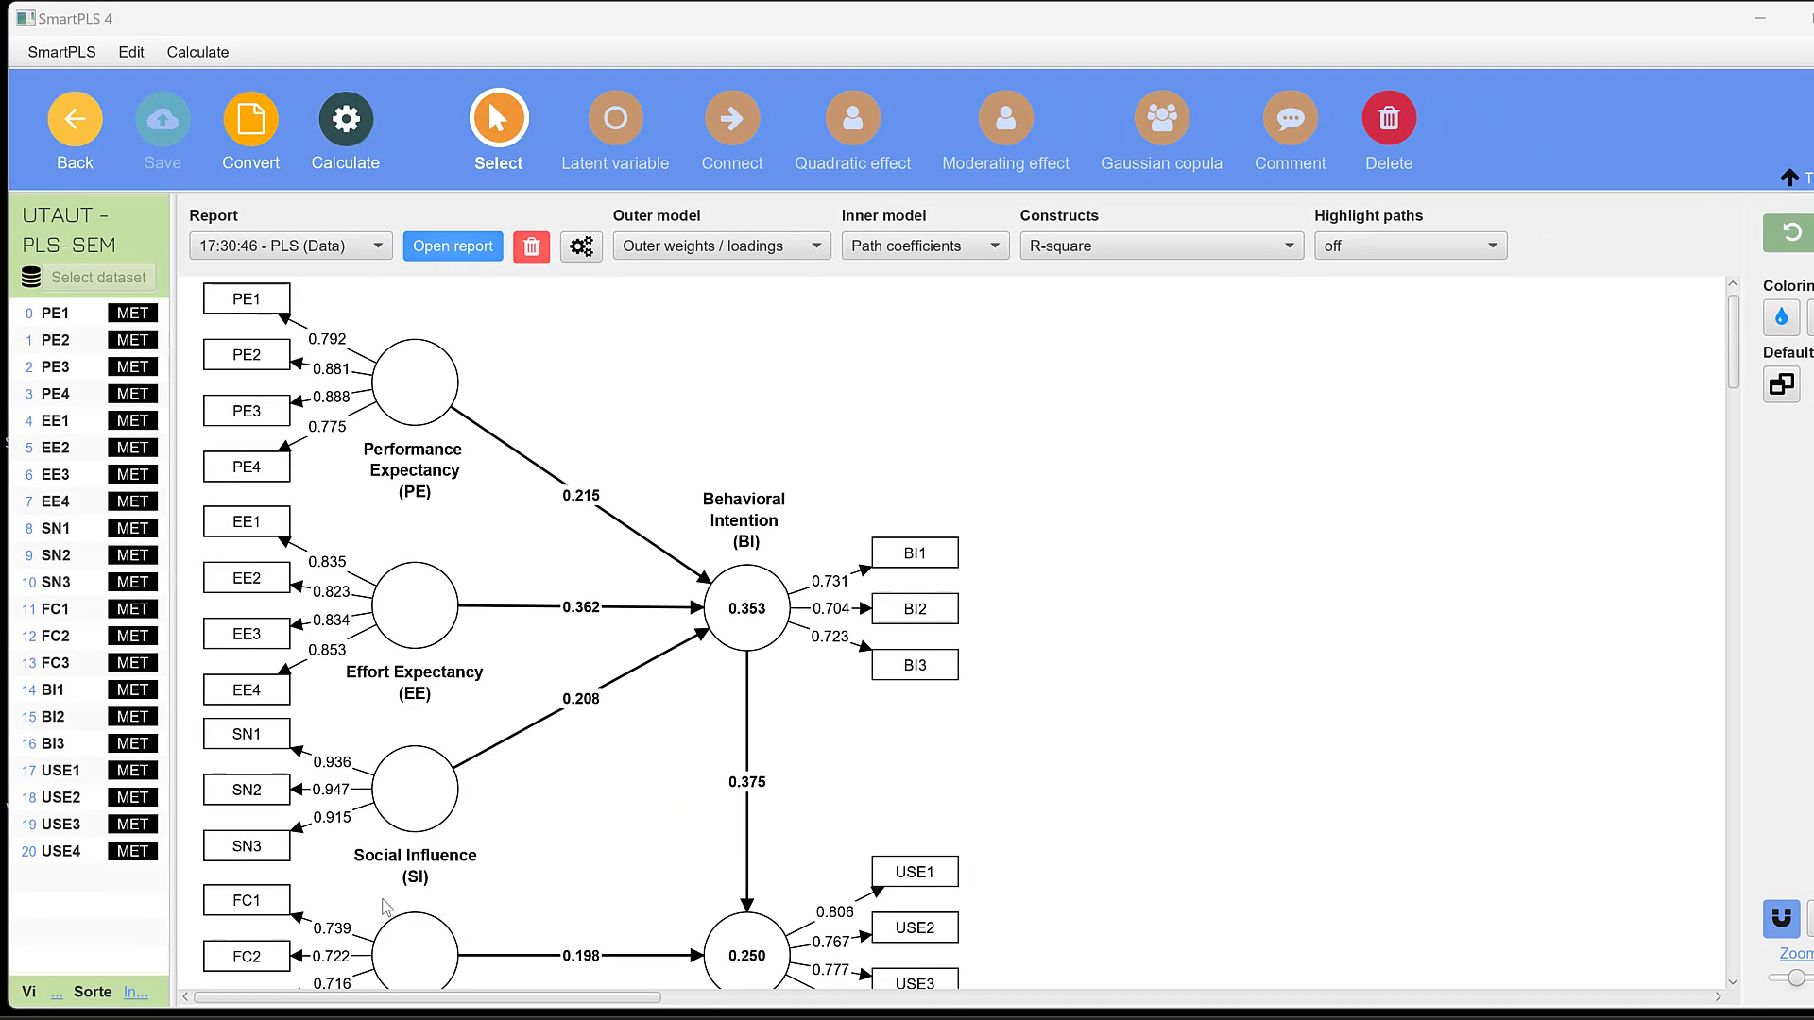
{"action": "scroll", "coordinate": [558, 525], "scroll_direction": "down", "scroll_amount": 1}
{"action": "scroll", "coordinate": [590, 525], "scroll_direction": "up", "scroll_amount": 1}
{"action": "left_click", "coordinate": [283, 307]}
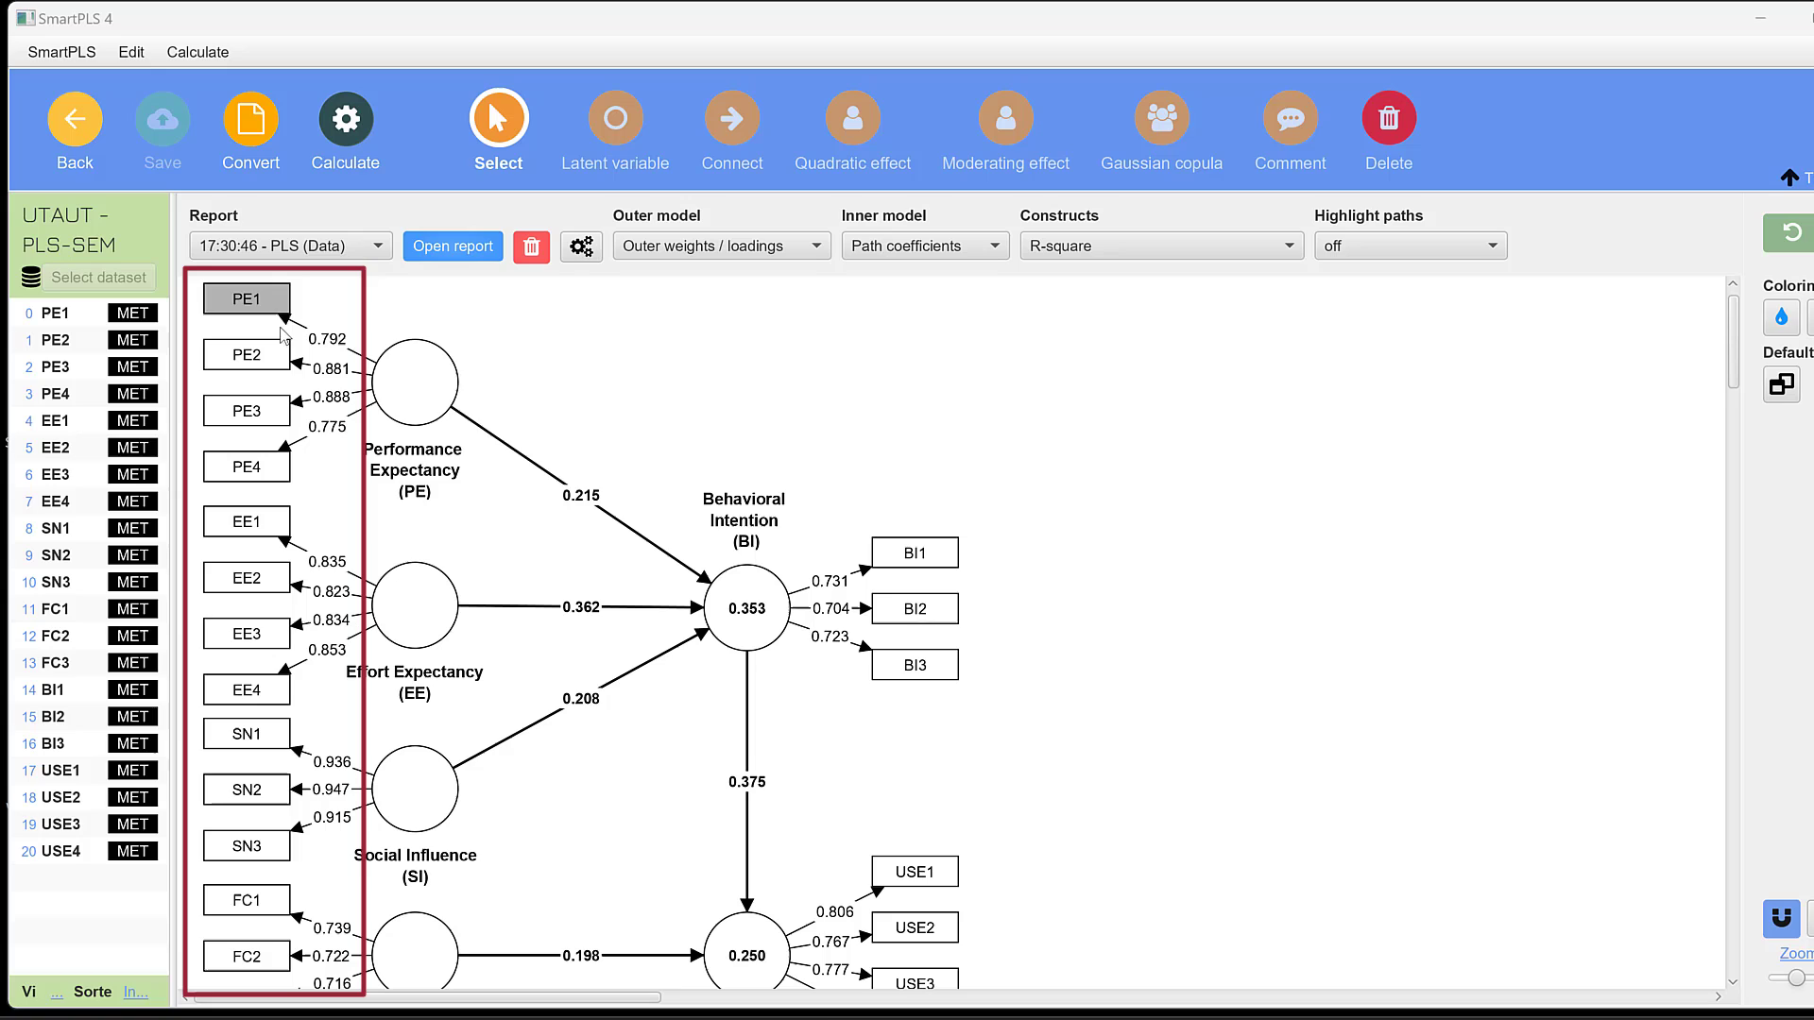
{"action": "mouse_move", "coordinate": [427, 395]}
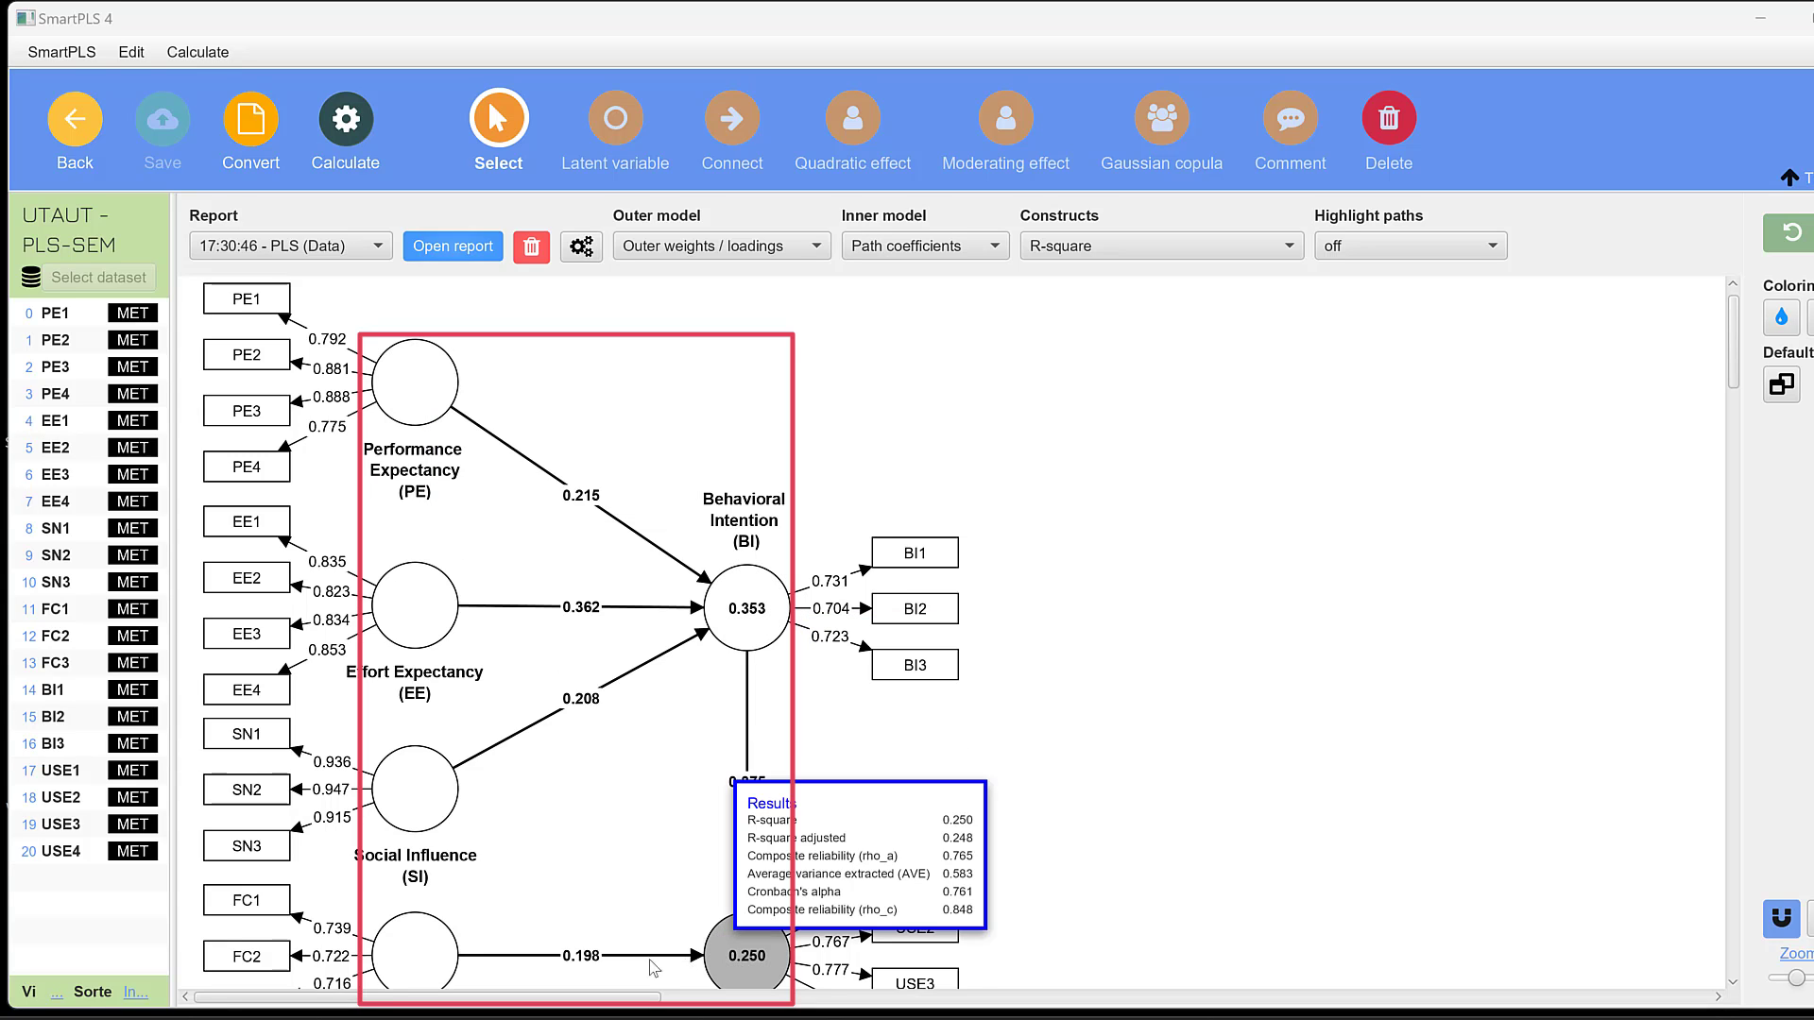
{"action": "mouse_move", "coordinate": [438, 442]}
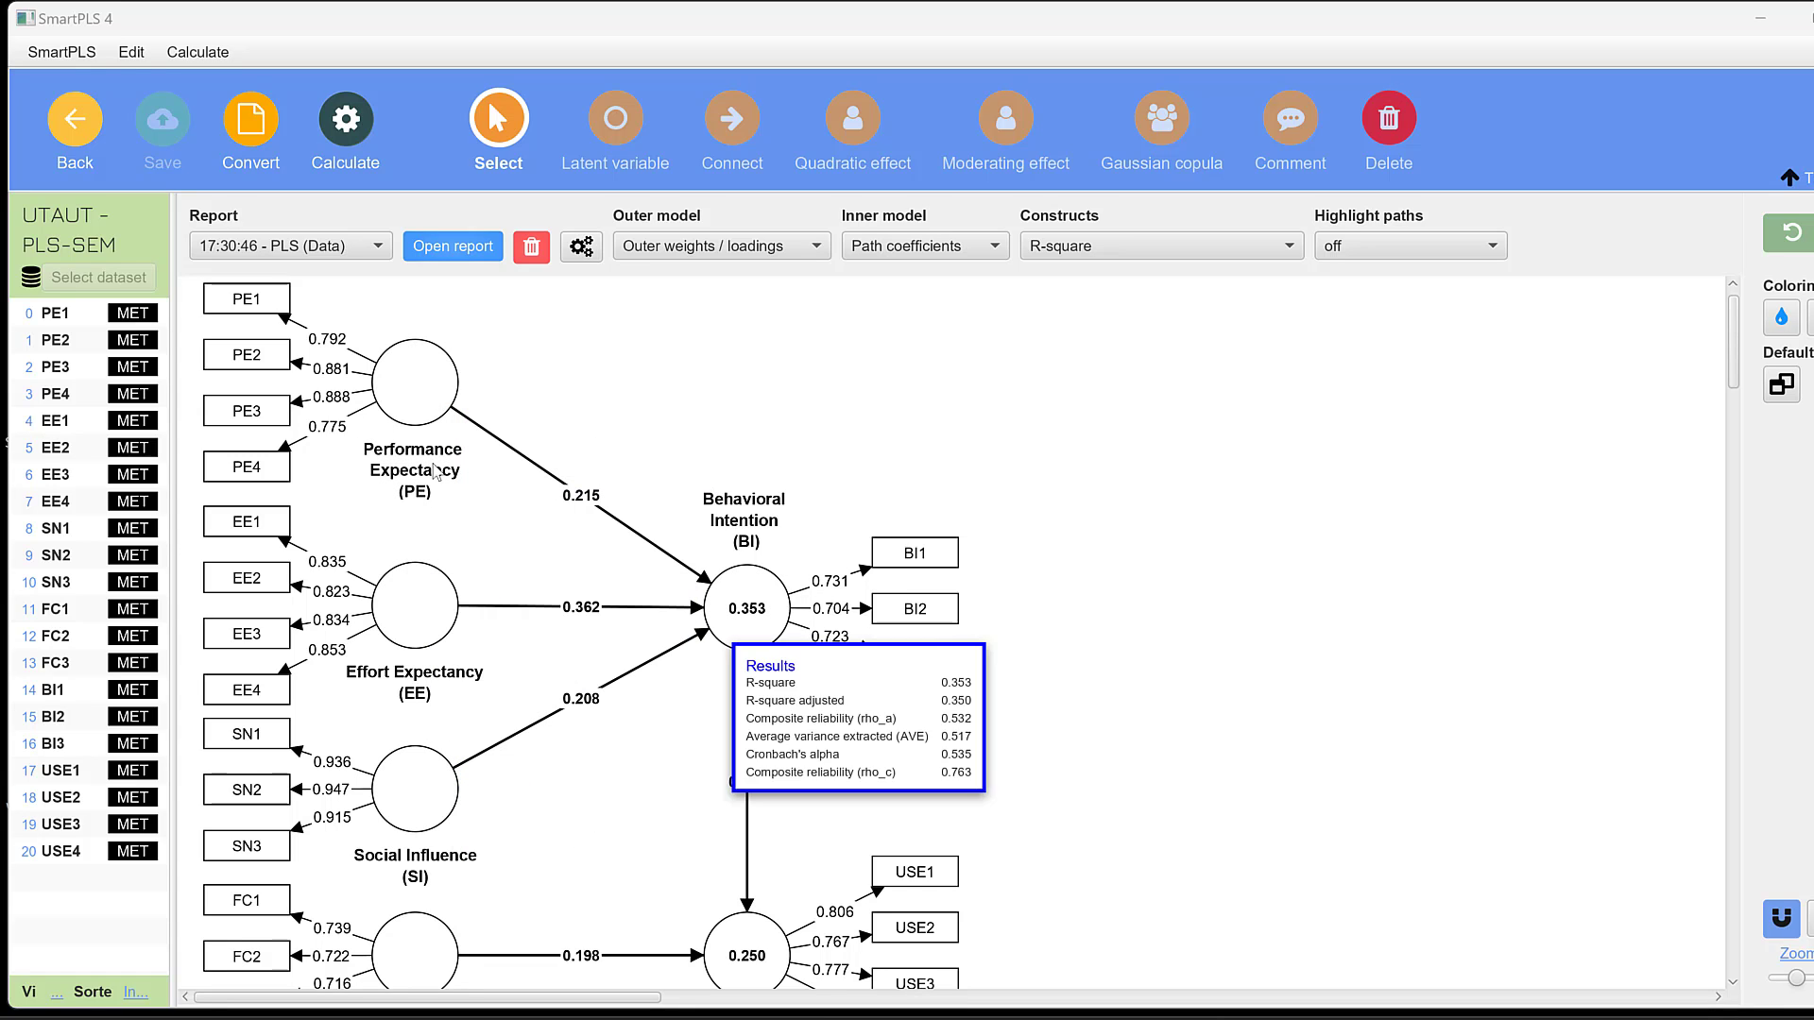
{"action": "left_click", "coordinate": [402, 498]}
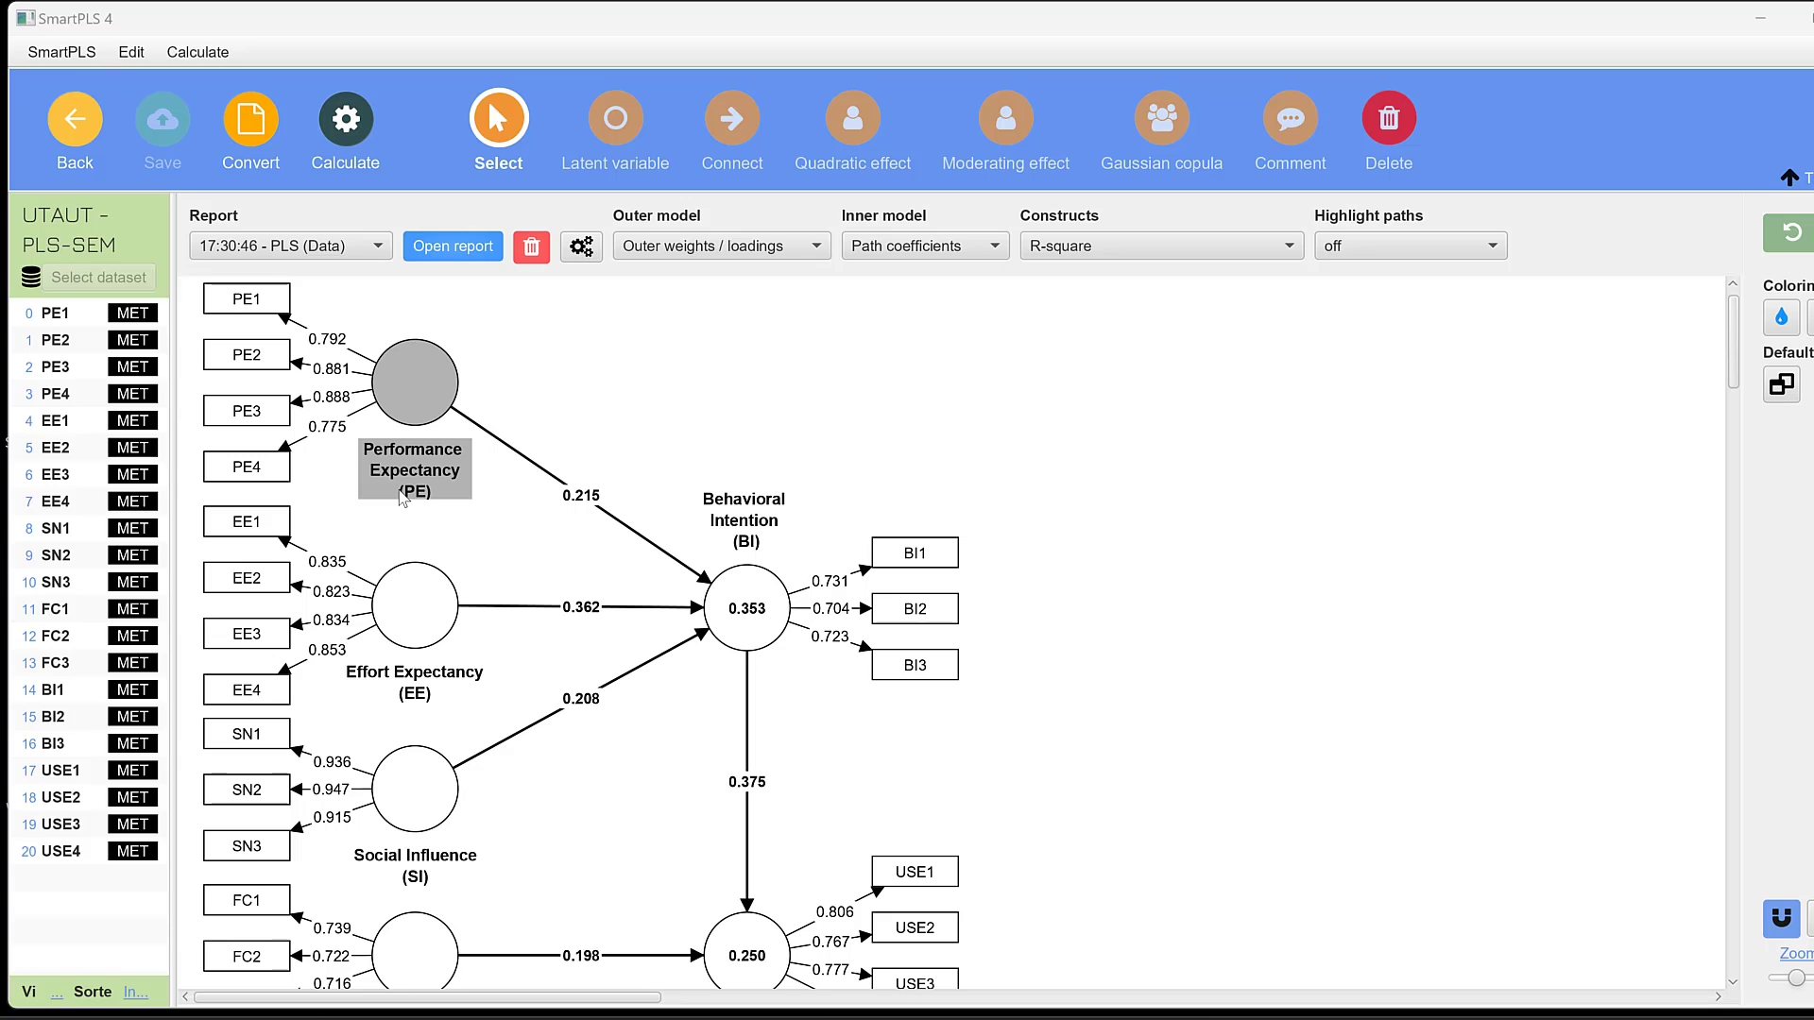
{"action": "left_click", "coordinate": [652, 425]}
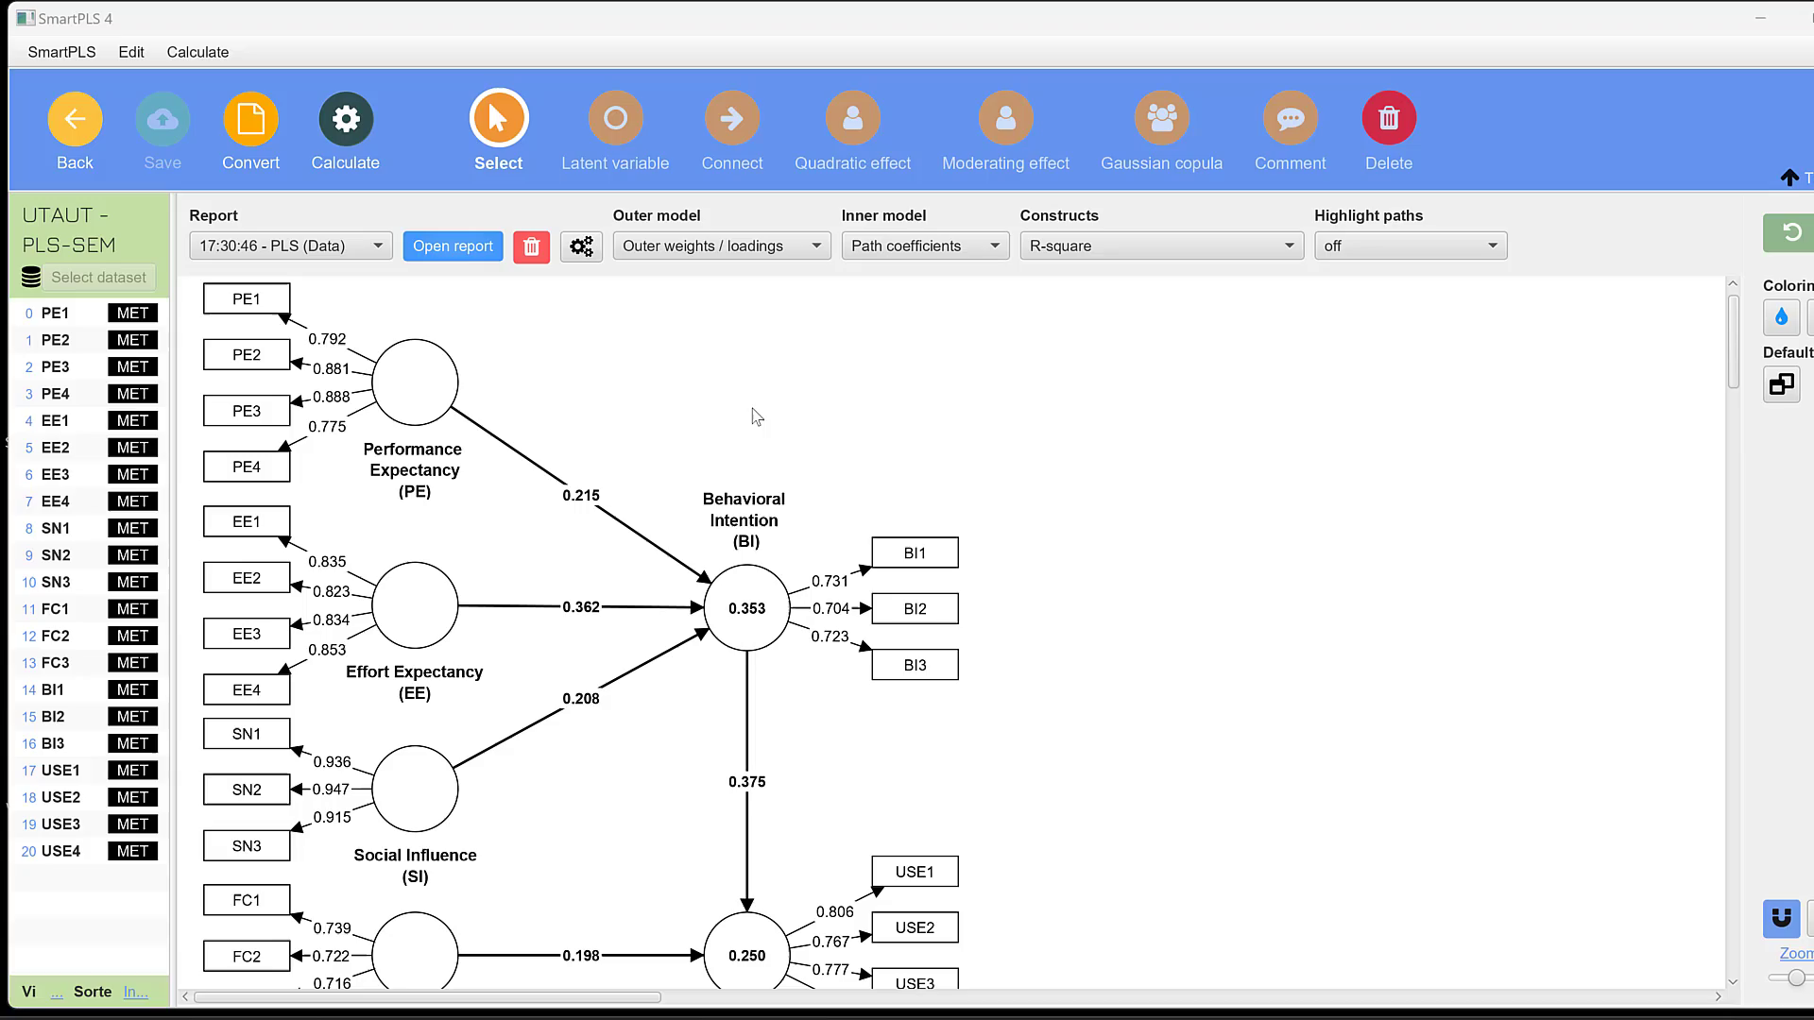
Run the PLS-SEM algorithm with Path weighting, opening the results report.
{"action": "left_click", "coordinate": [350, 141]}
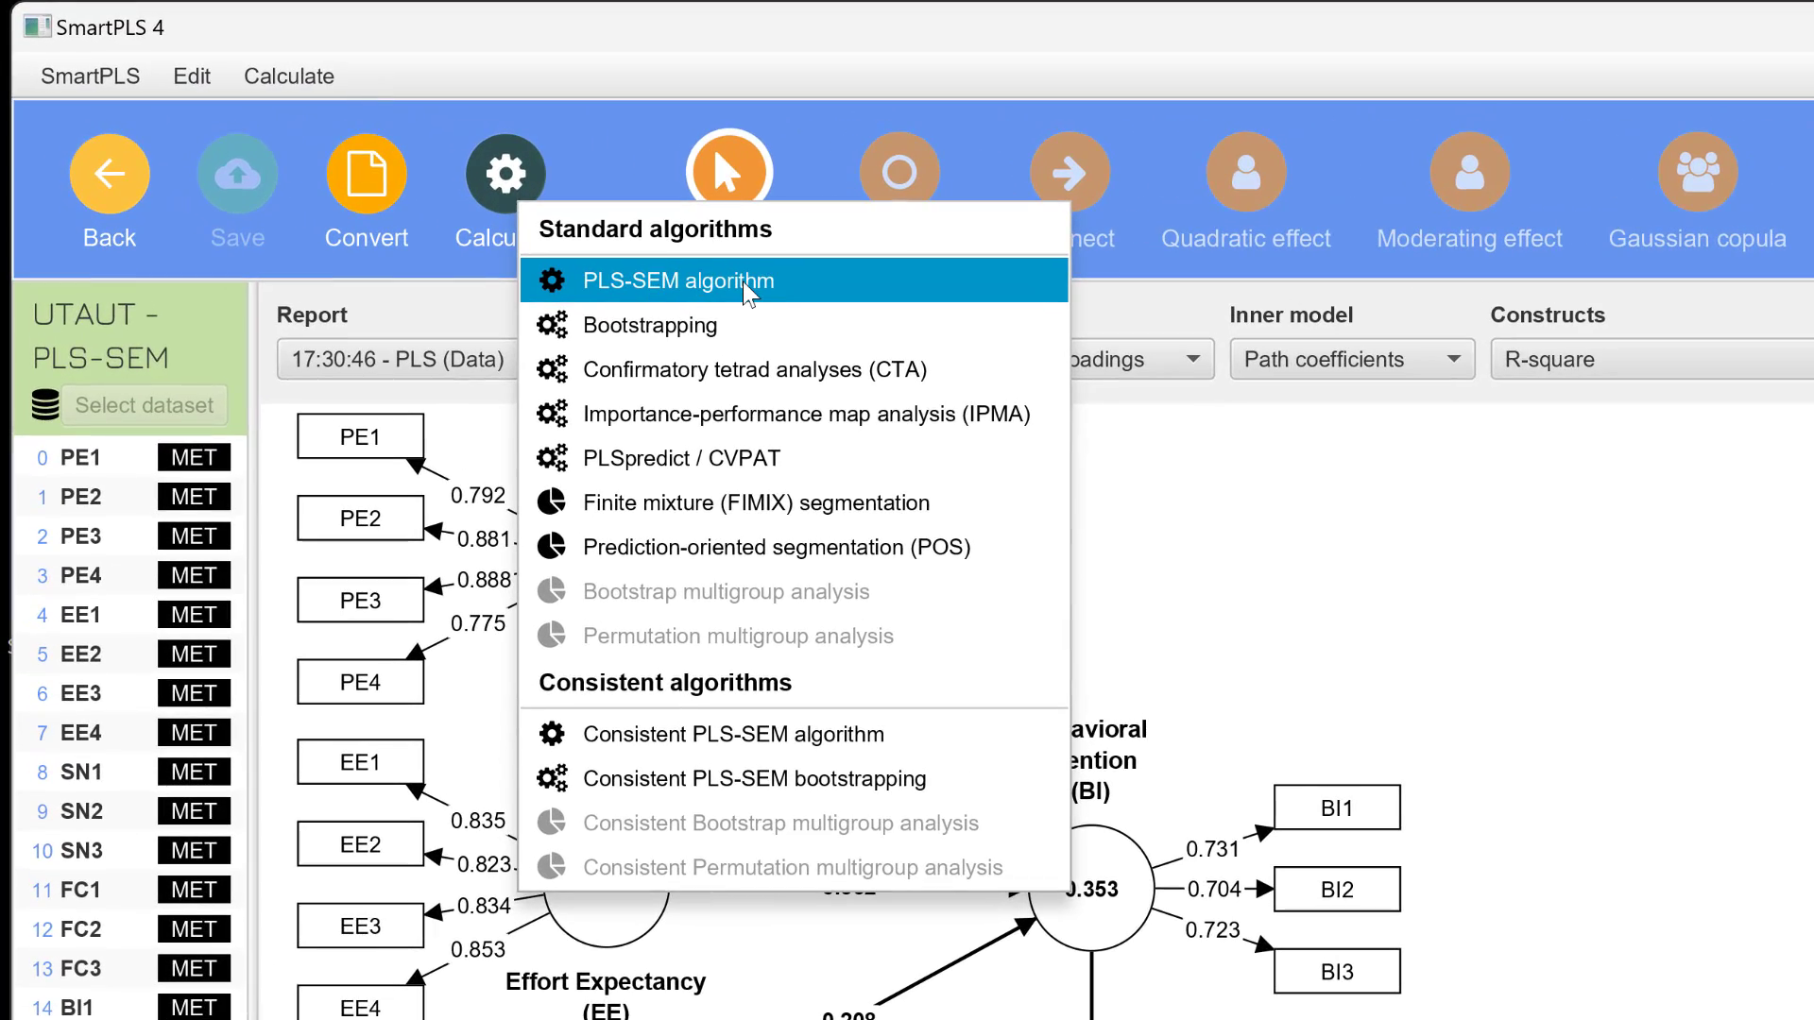
{"action": "left_click", "coordinate": [747, 283]}
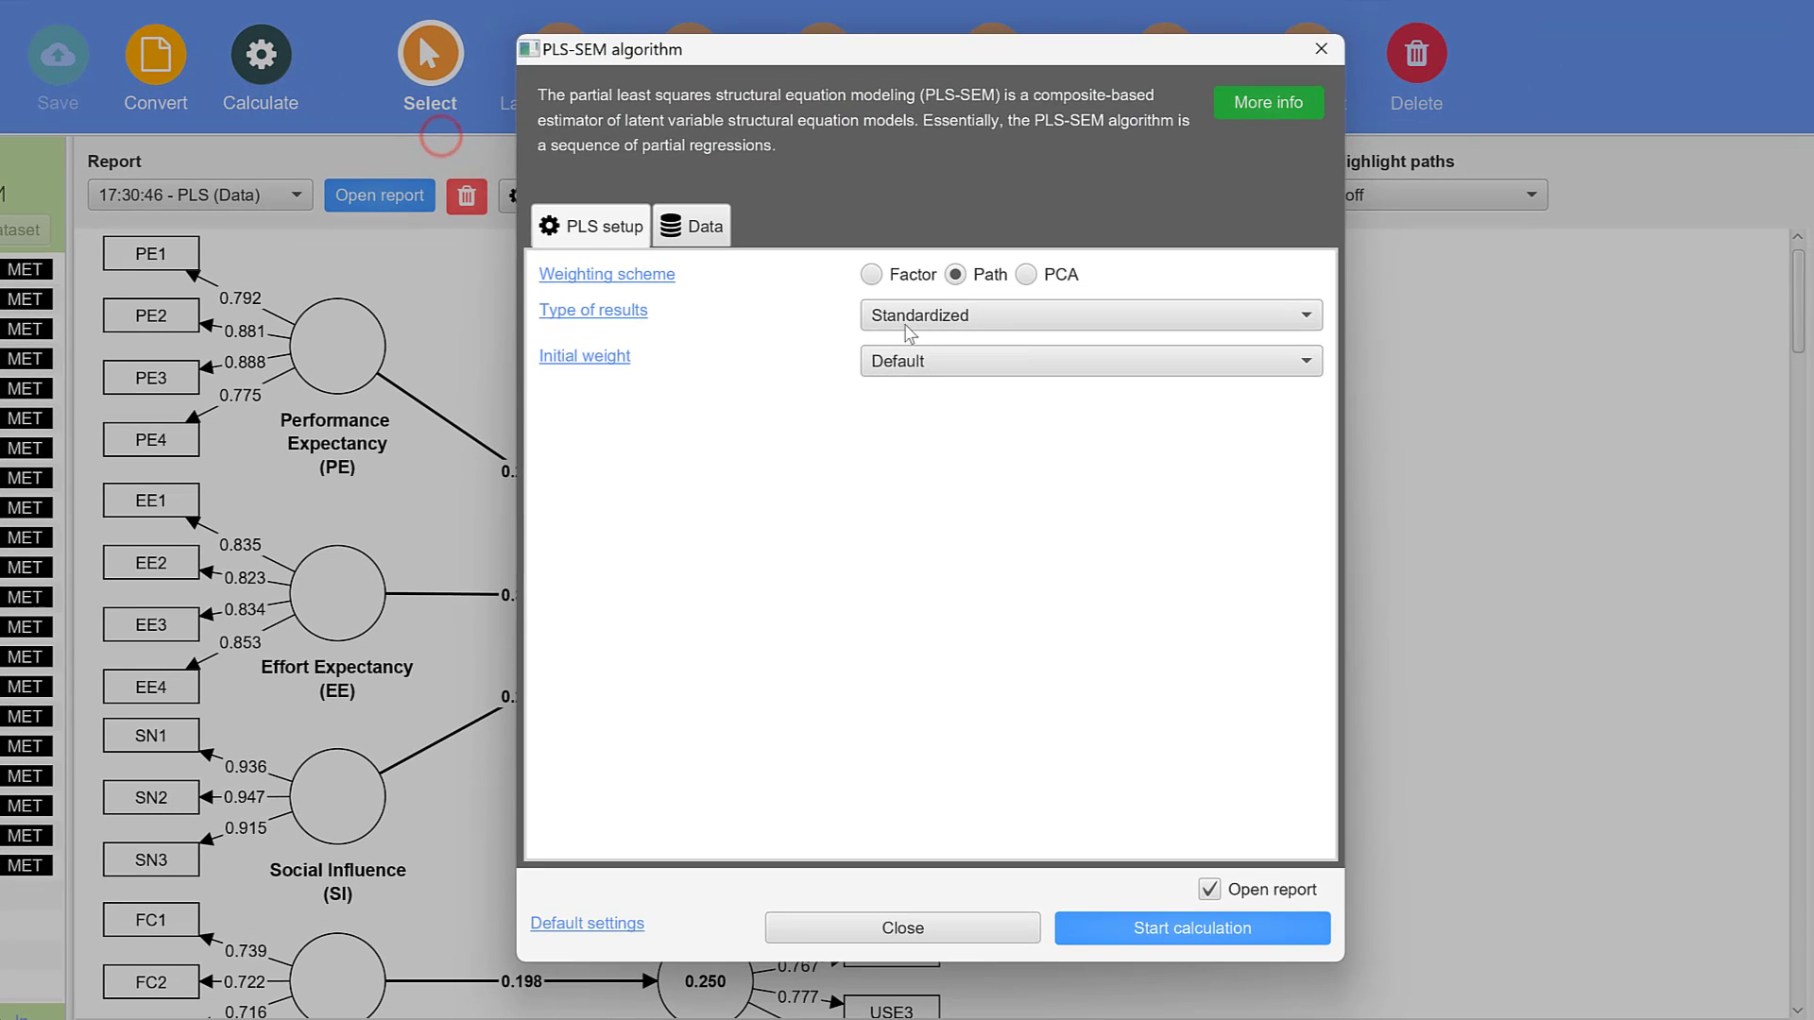
{"action": "left_click", "coordinate": [1155, 935]}
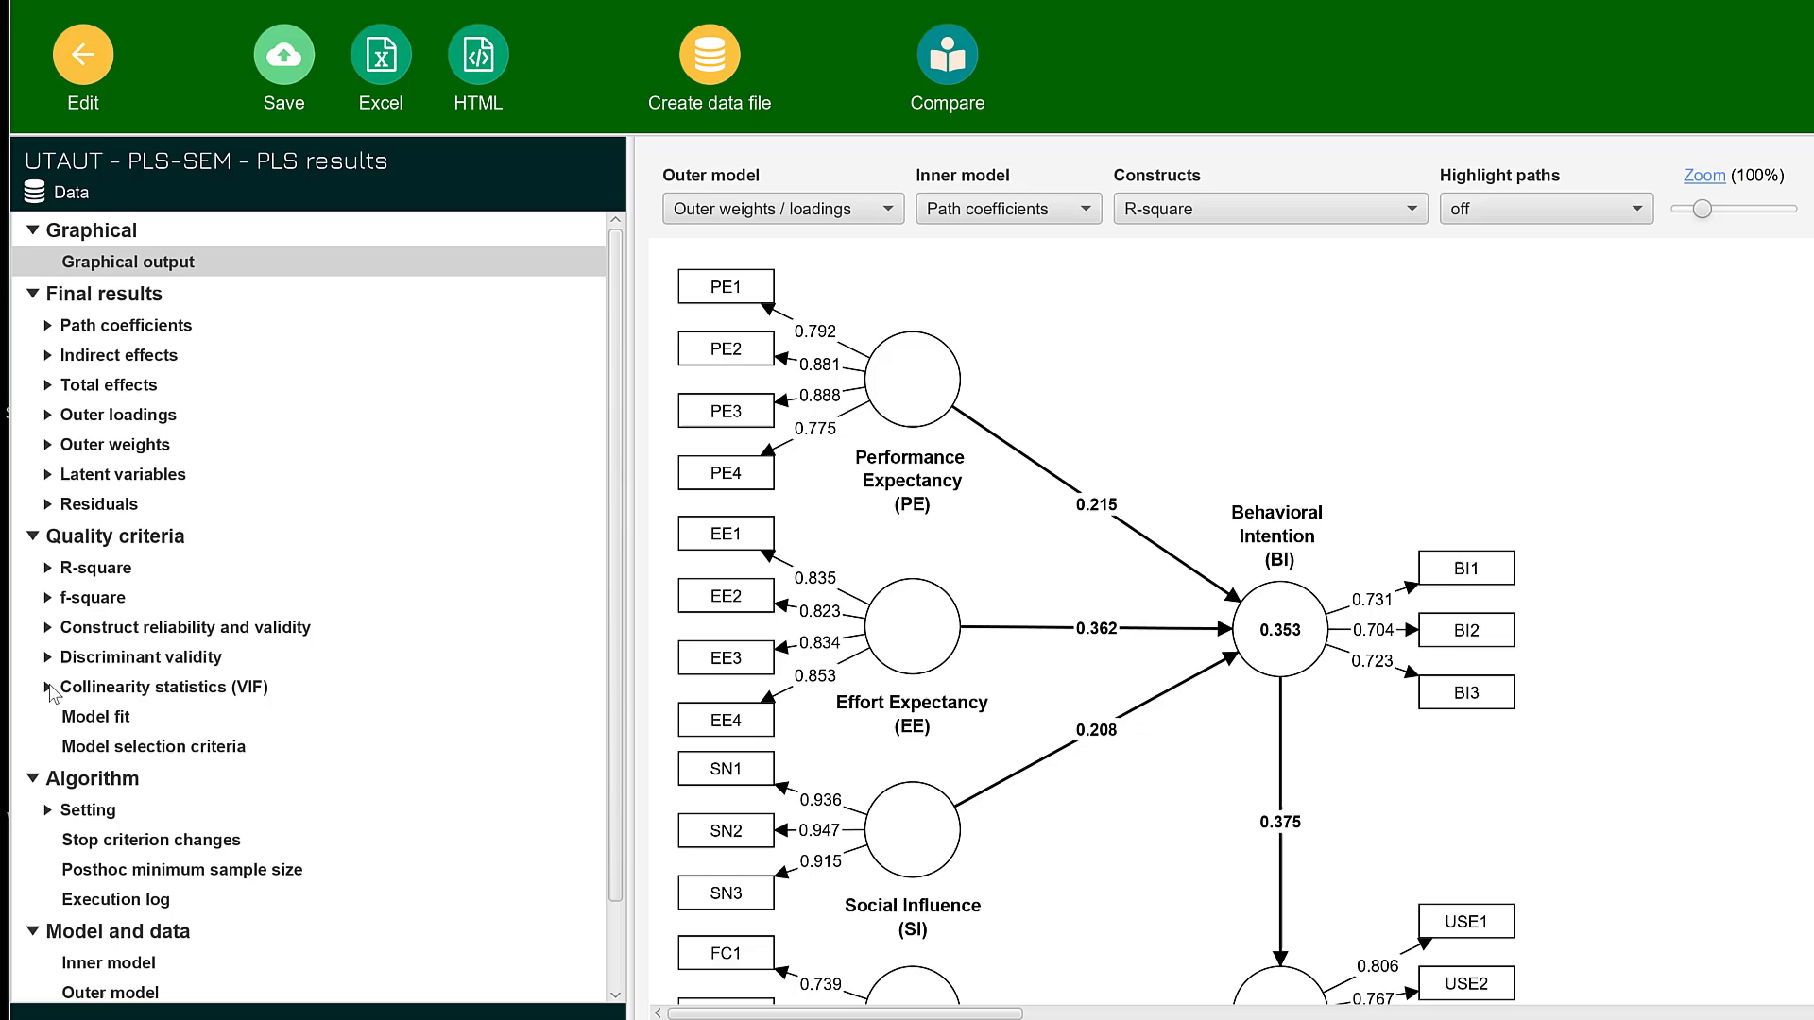
Expand Collinearity statistics (VIF) under Quality criteria in the results tree.
{"action": "left_click", "coordinate": [49, 689]}
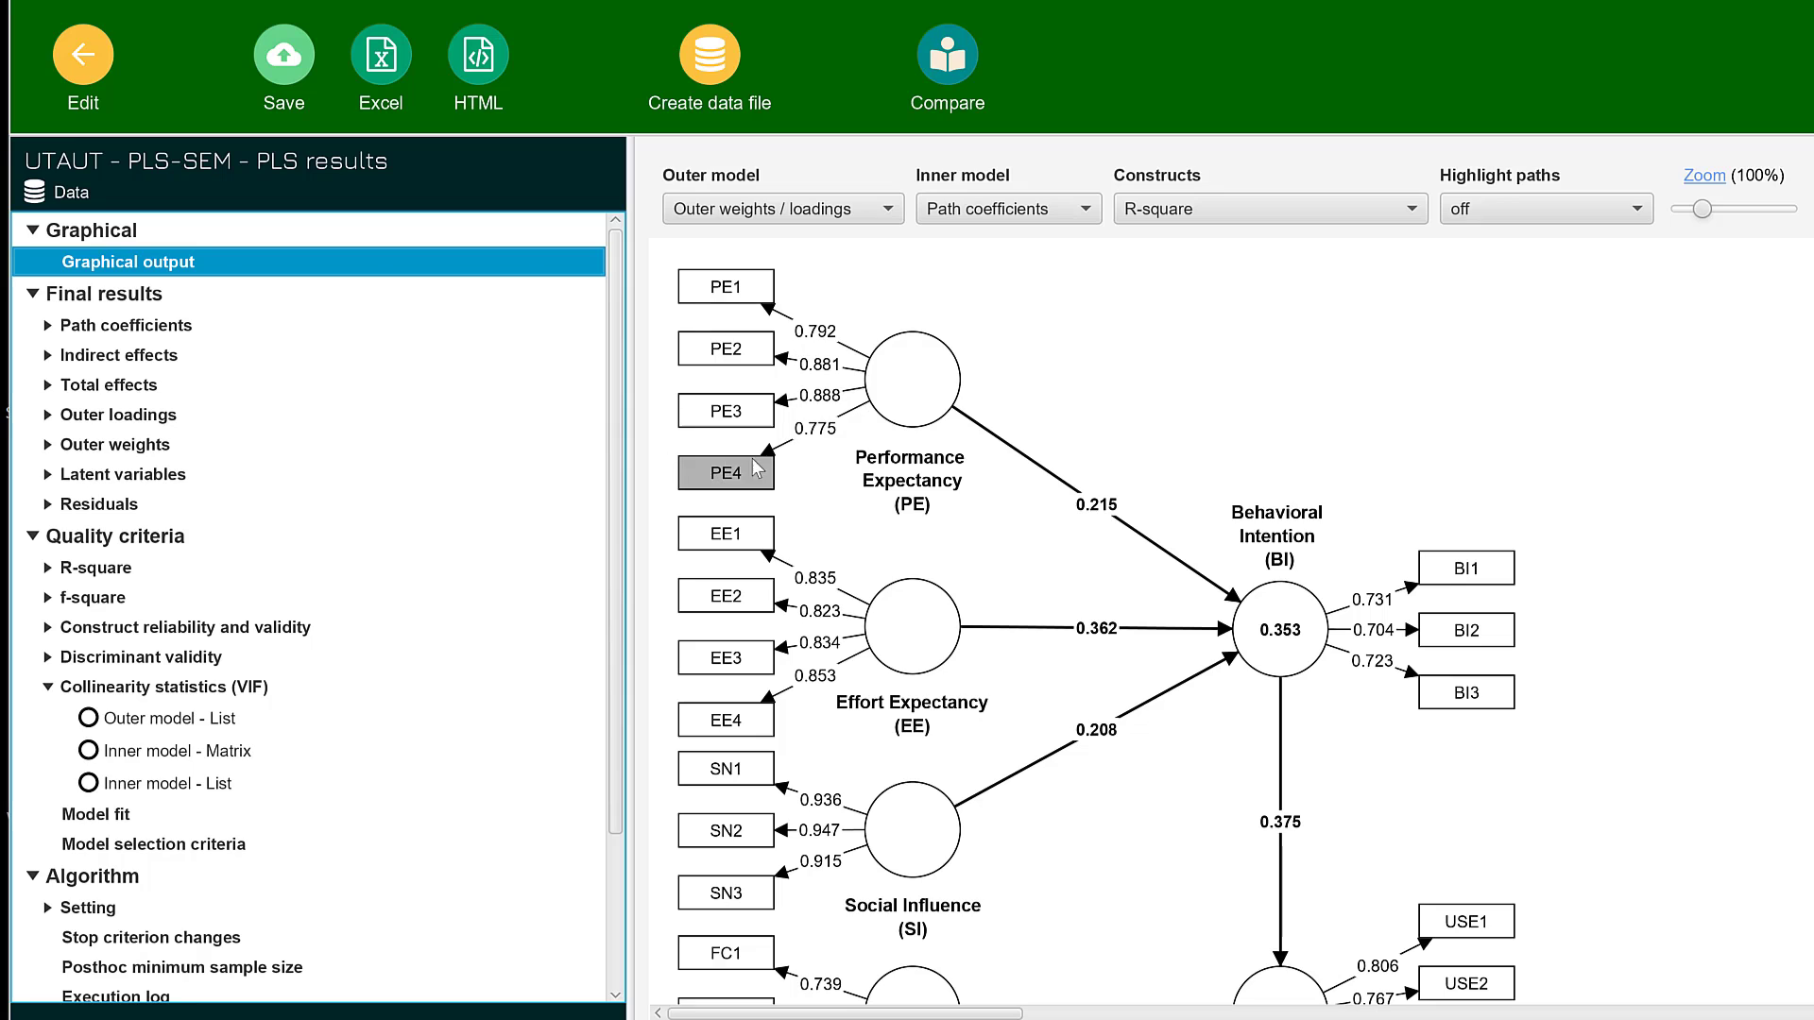
{"action": "mouse_move", "coordinate": [965, 366]}
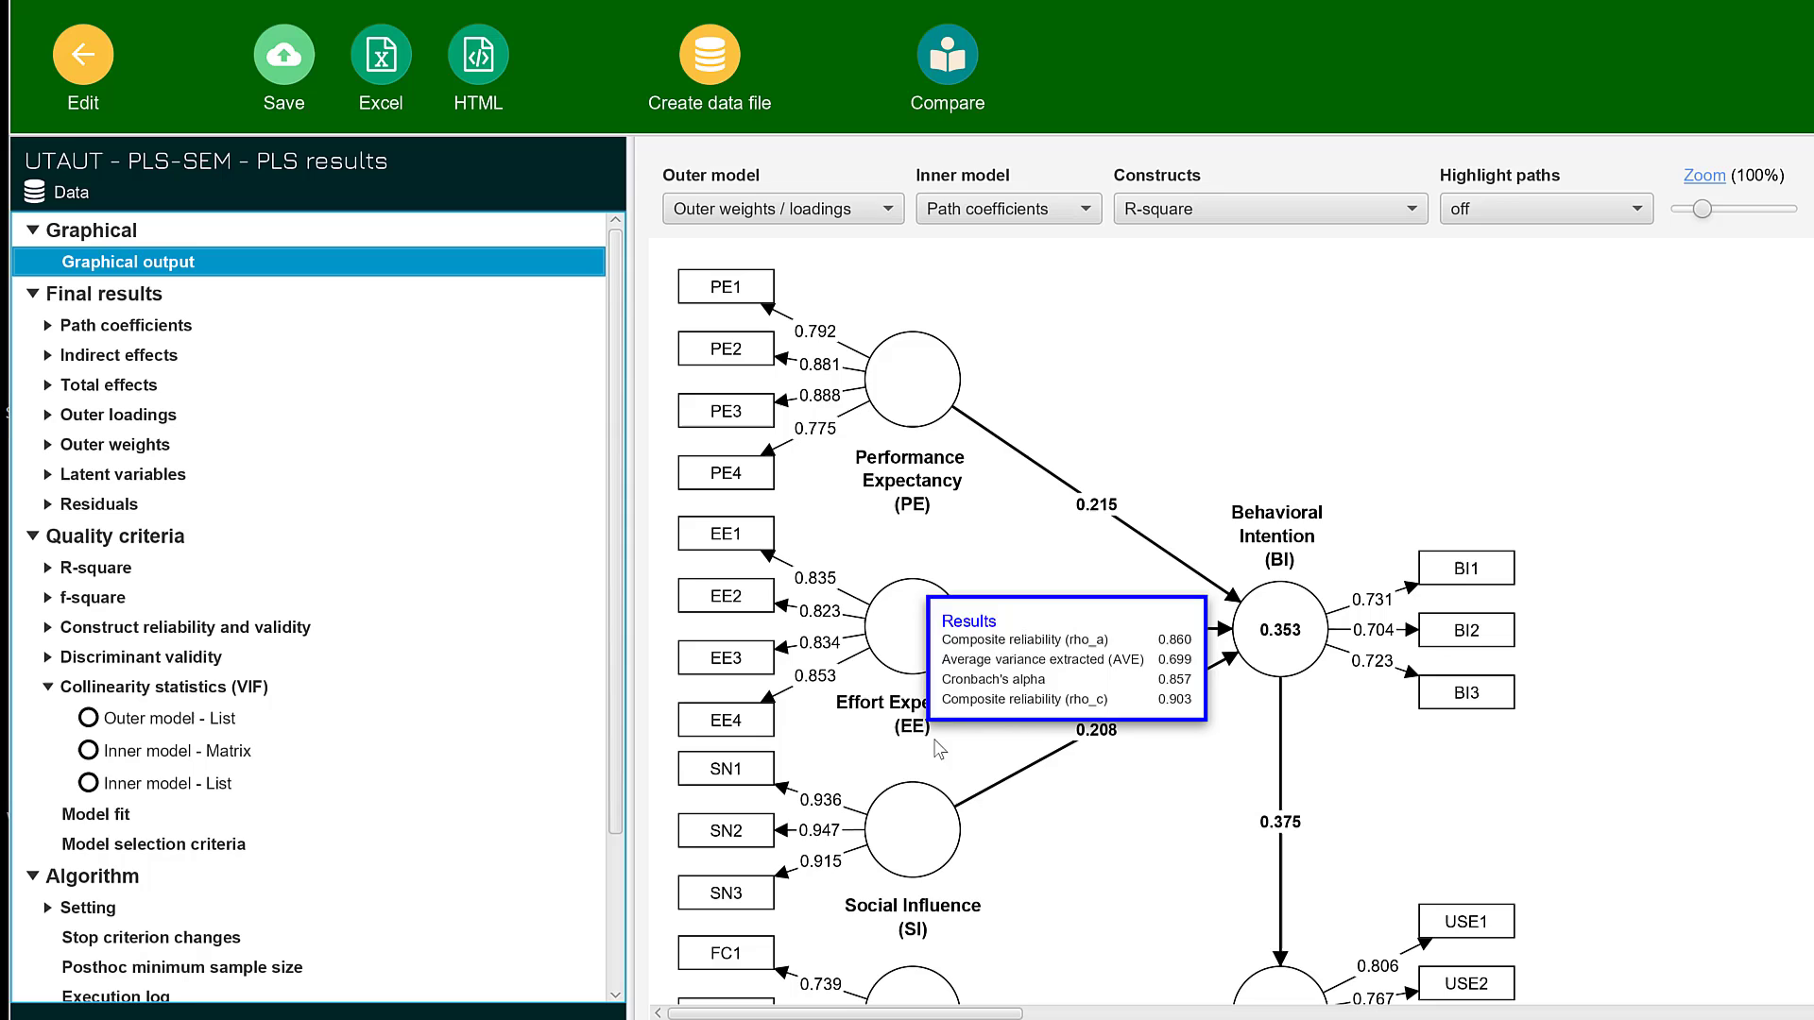
Show the outer model VIF list, where SN1 (4.337) and SN2 (4.884) are highest.
{"action": "left_click", "coordinate": [159, 718]}
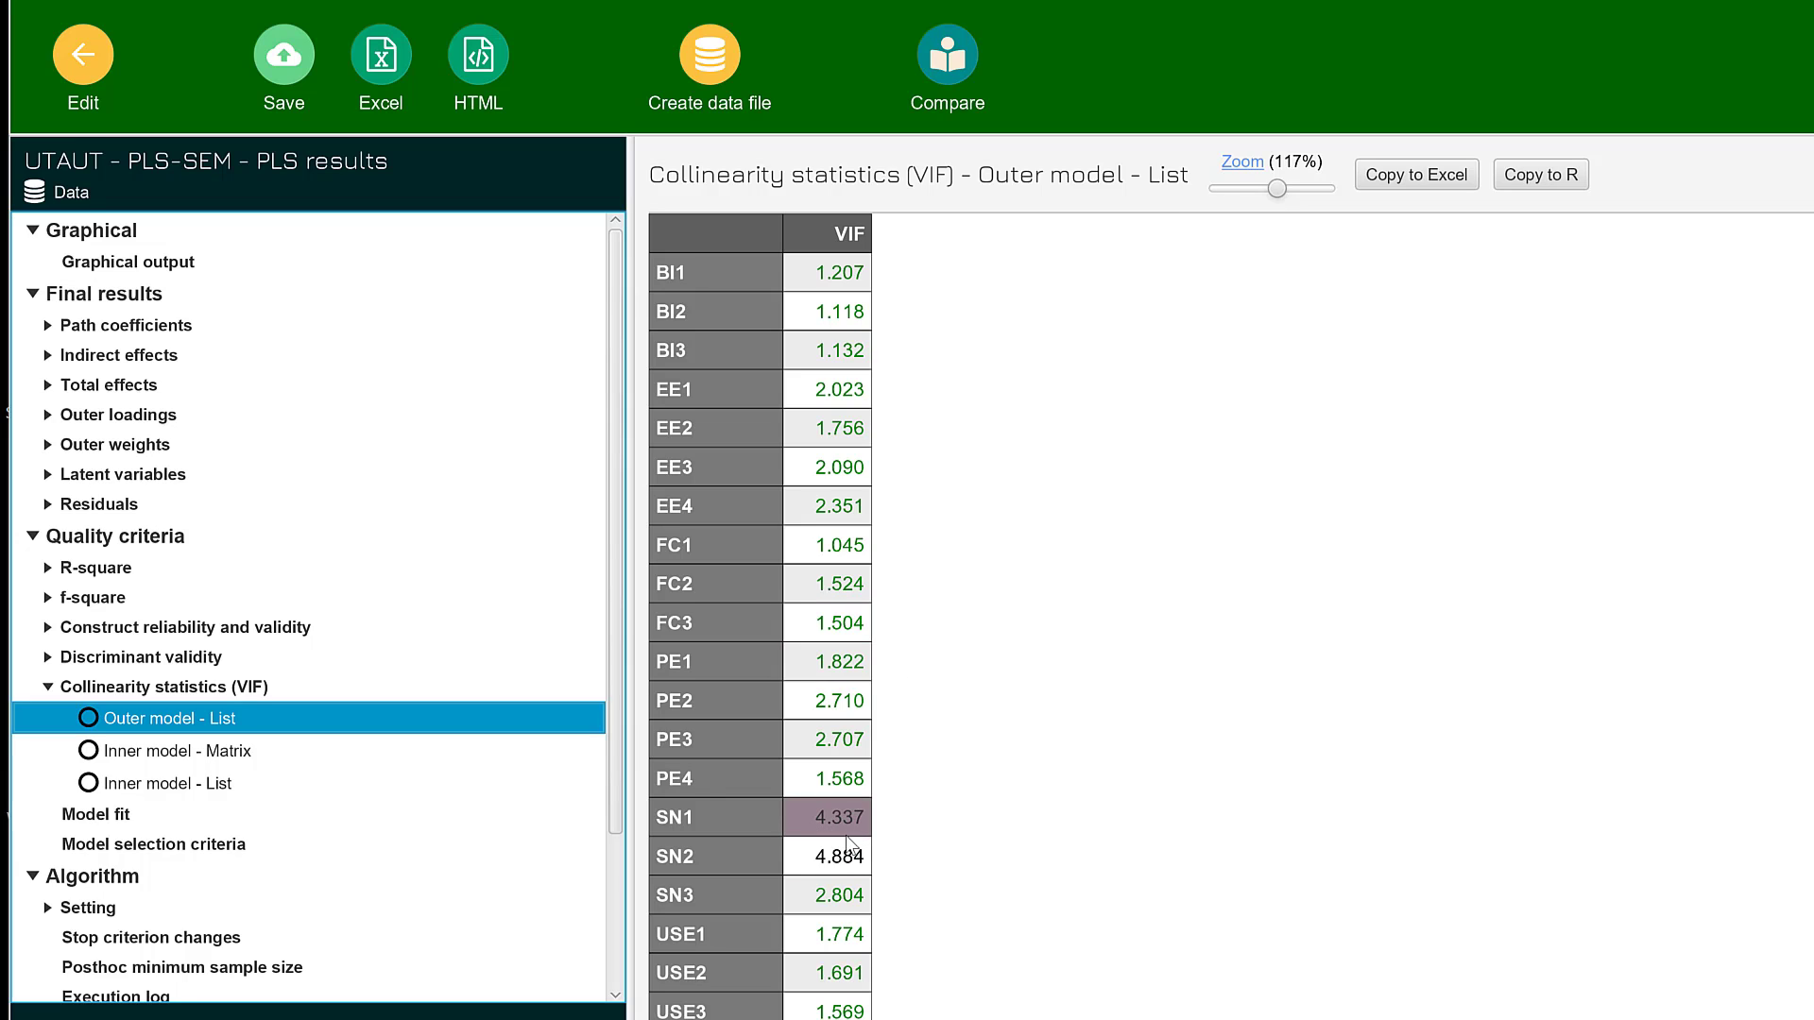
{"action": "scroll", "coordinate": [832, 830], "scroll_direction": "down", "scroll_amount": 1}
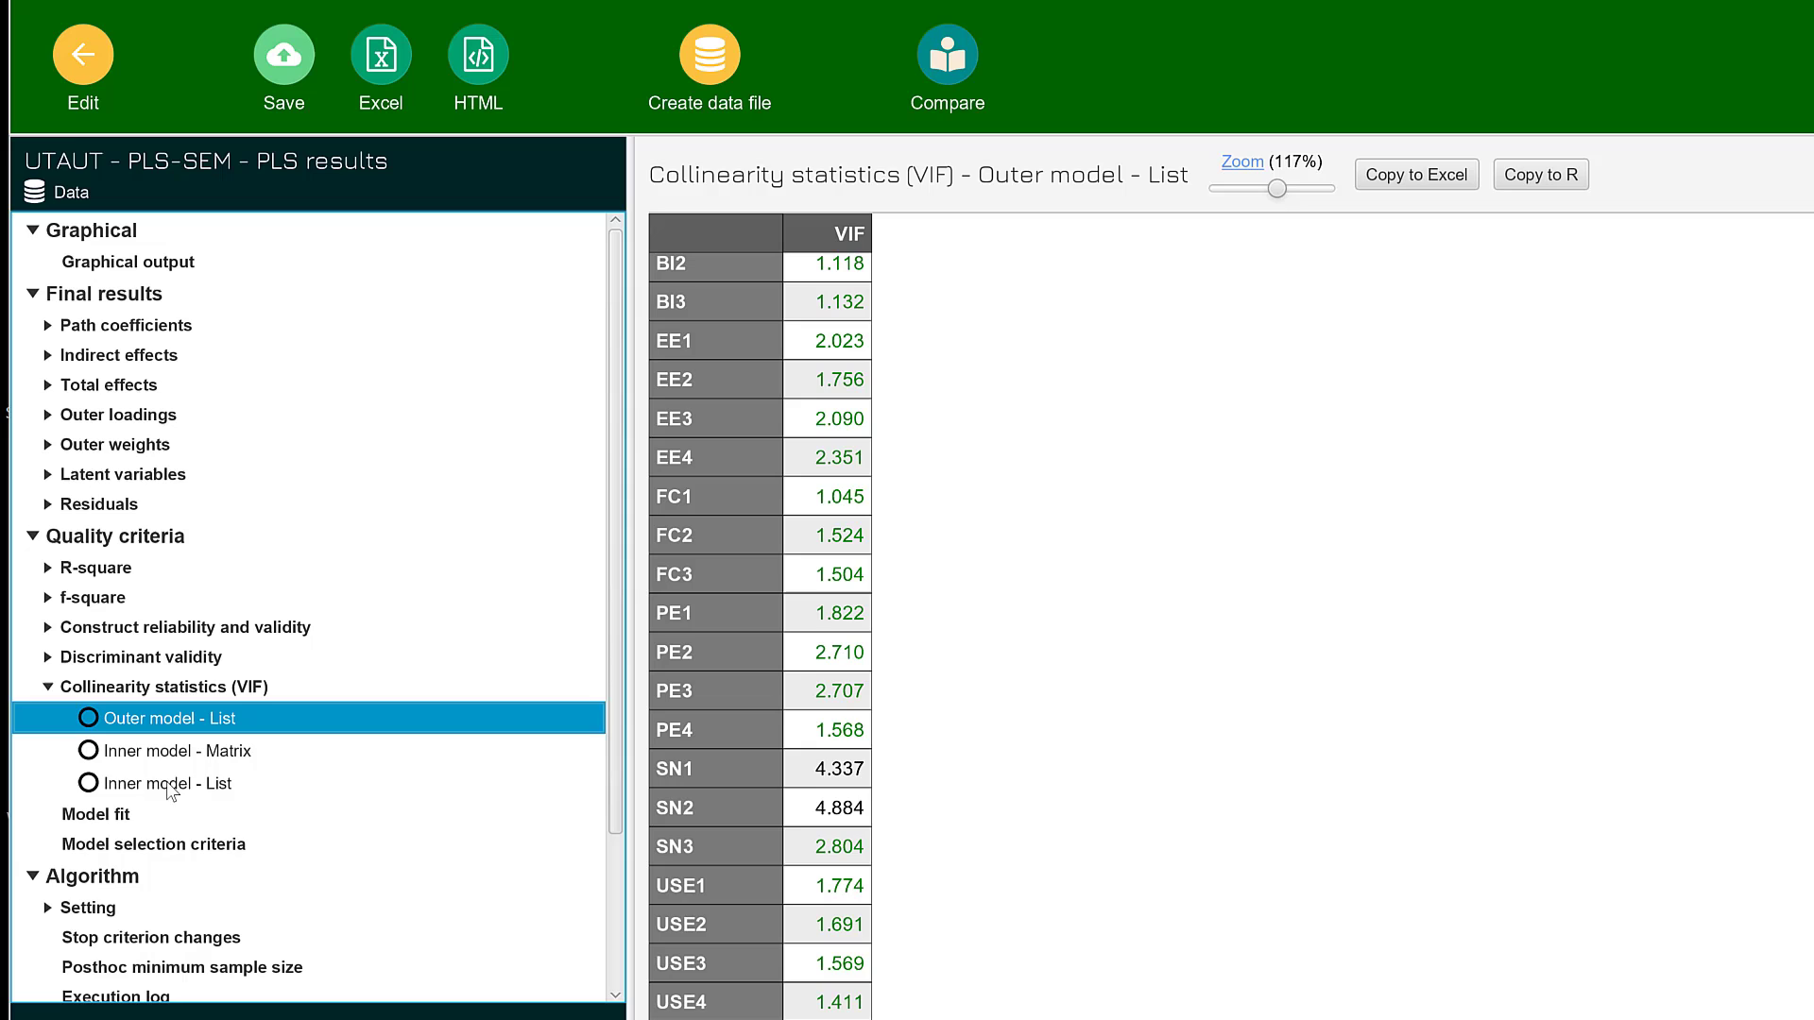
Show the inner model VIF matrix, then the list, where PE -> BI peaks at 1.307.
{"action": "left_click", "coordinate": [130, 753]}
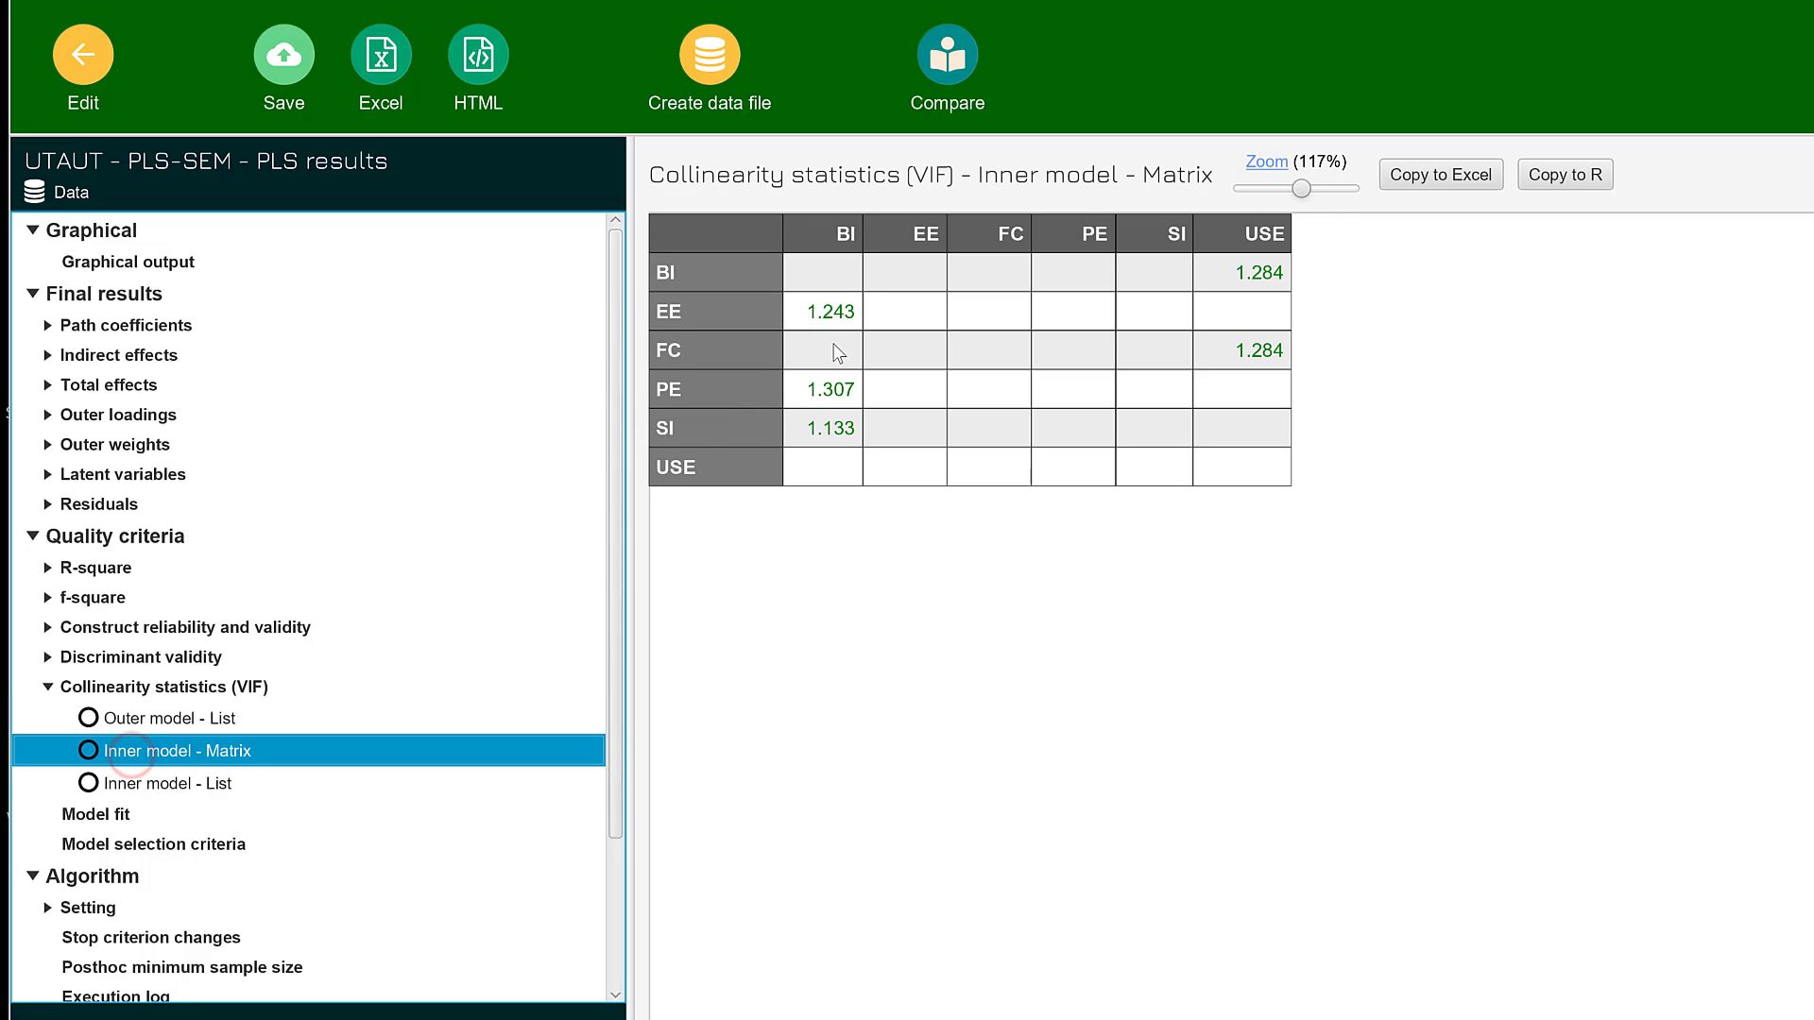
{"action": "left_click", "coordinate": [170, 784]}
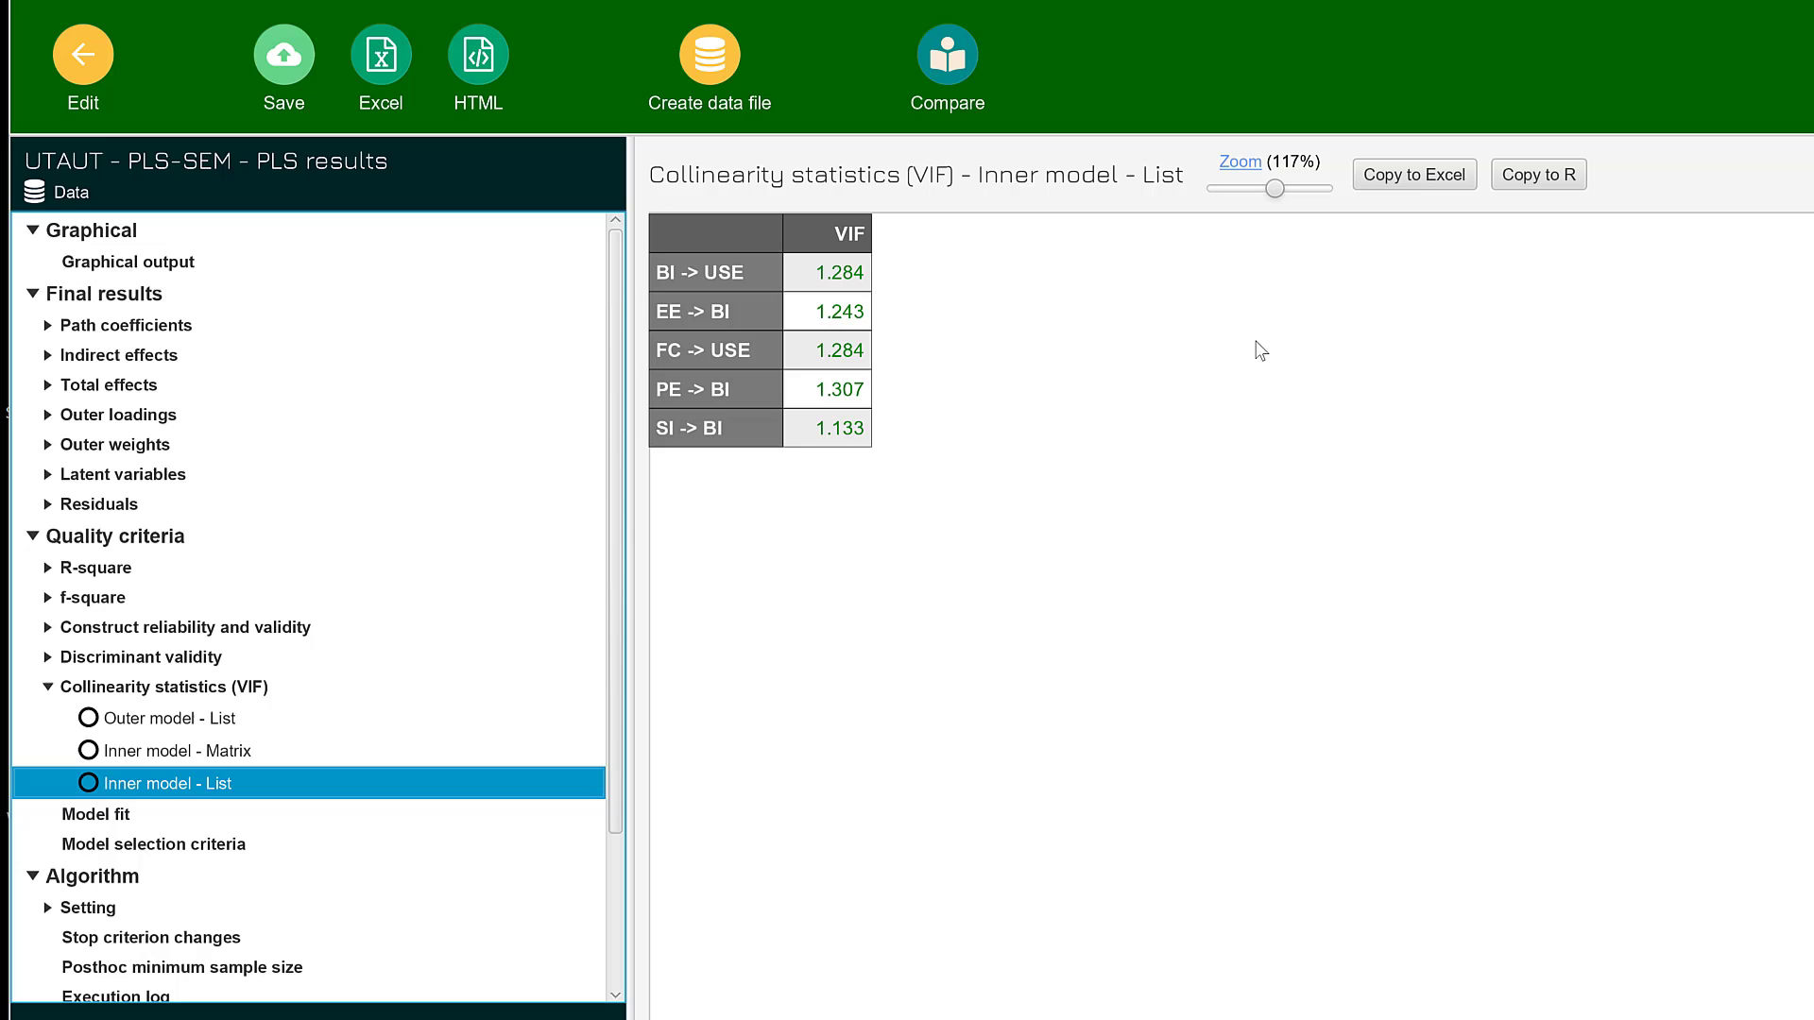
Export the results with default options to UTAUT - PLS-SEM.xlsx on the Desktop.
{"action": "left_click", "coordinate": [378, 91]}
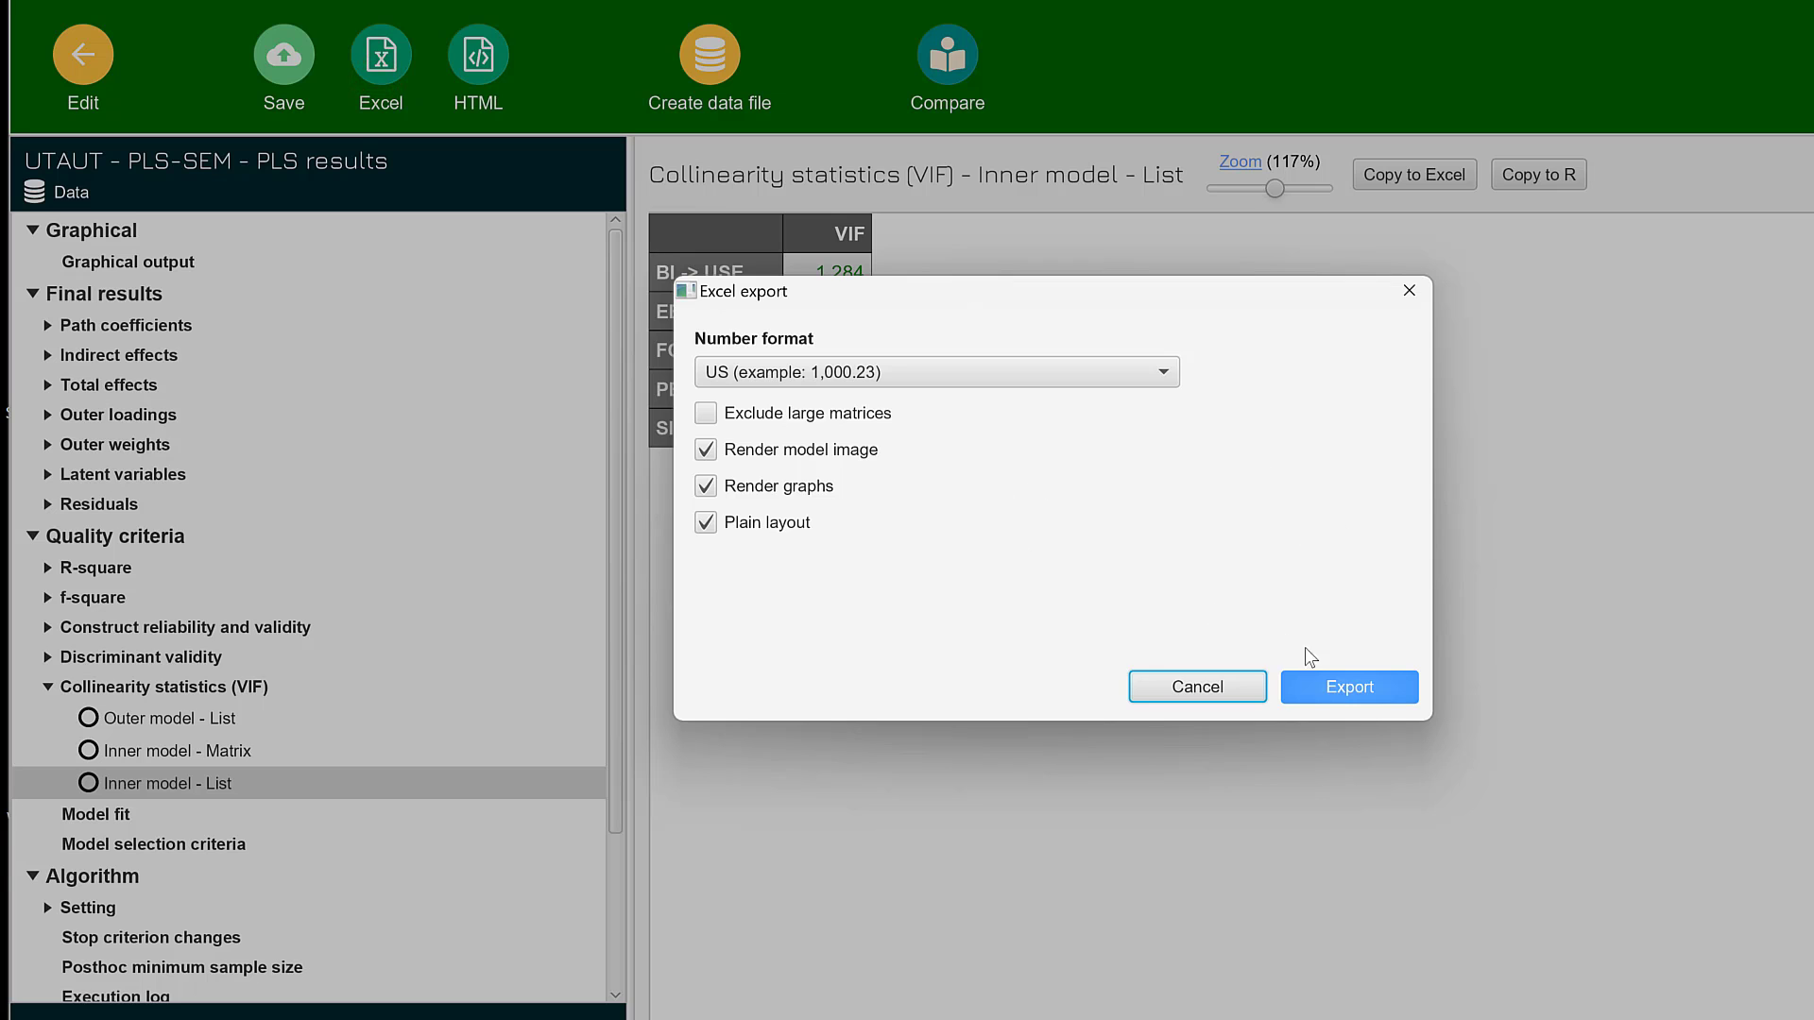
{"action": "left_click", "coordinate": [1314, 676]}
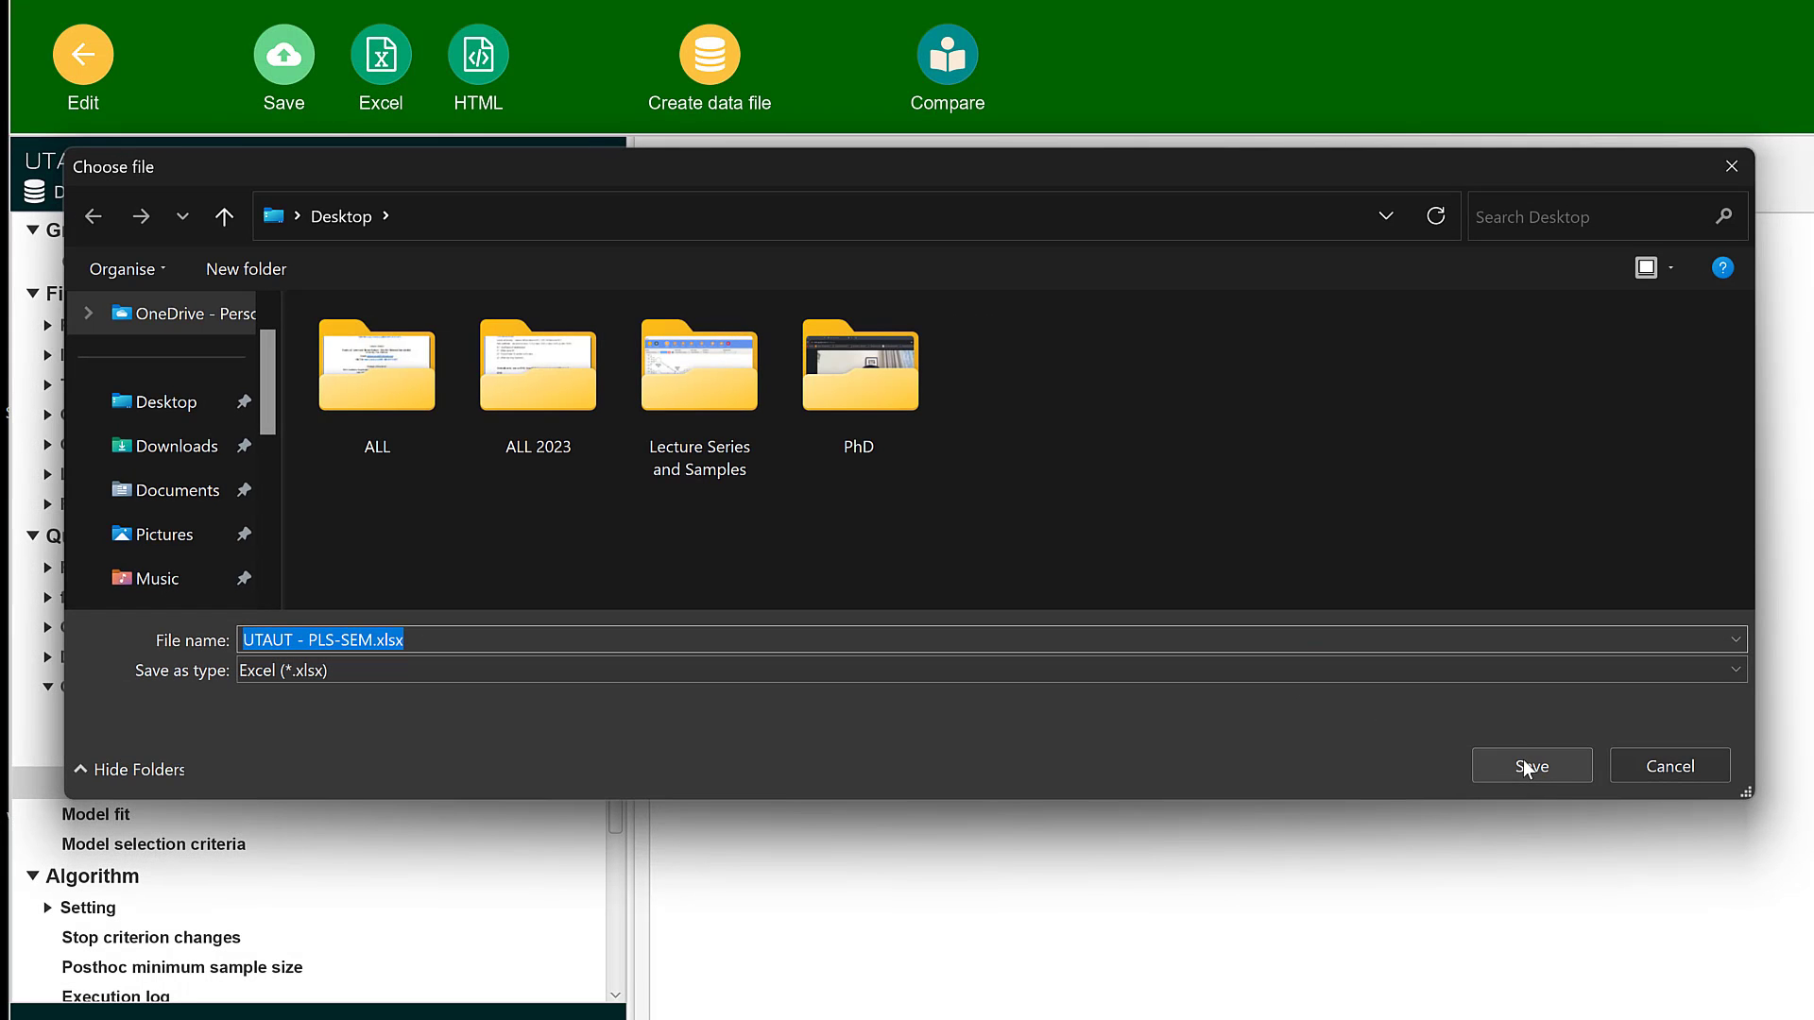
{"action": "left_click", "coordinate": [1526, 766]}
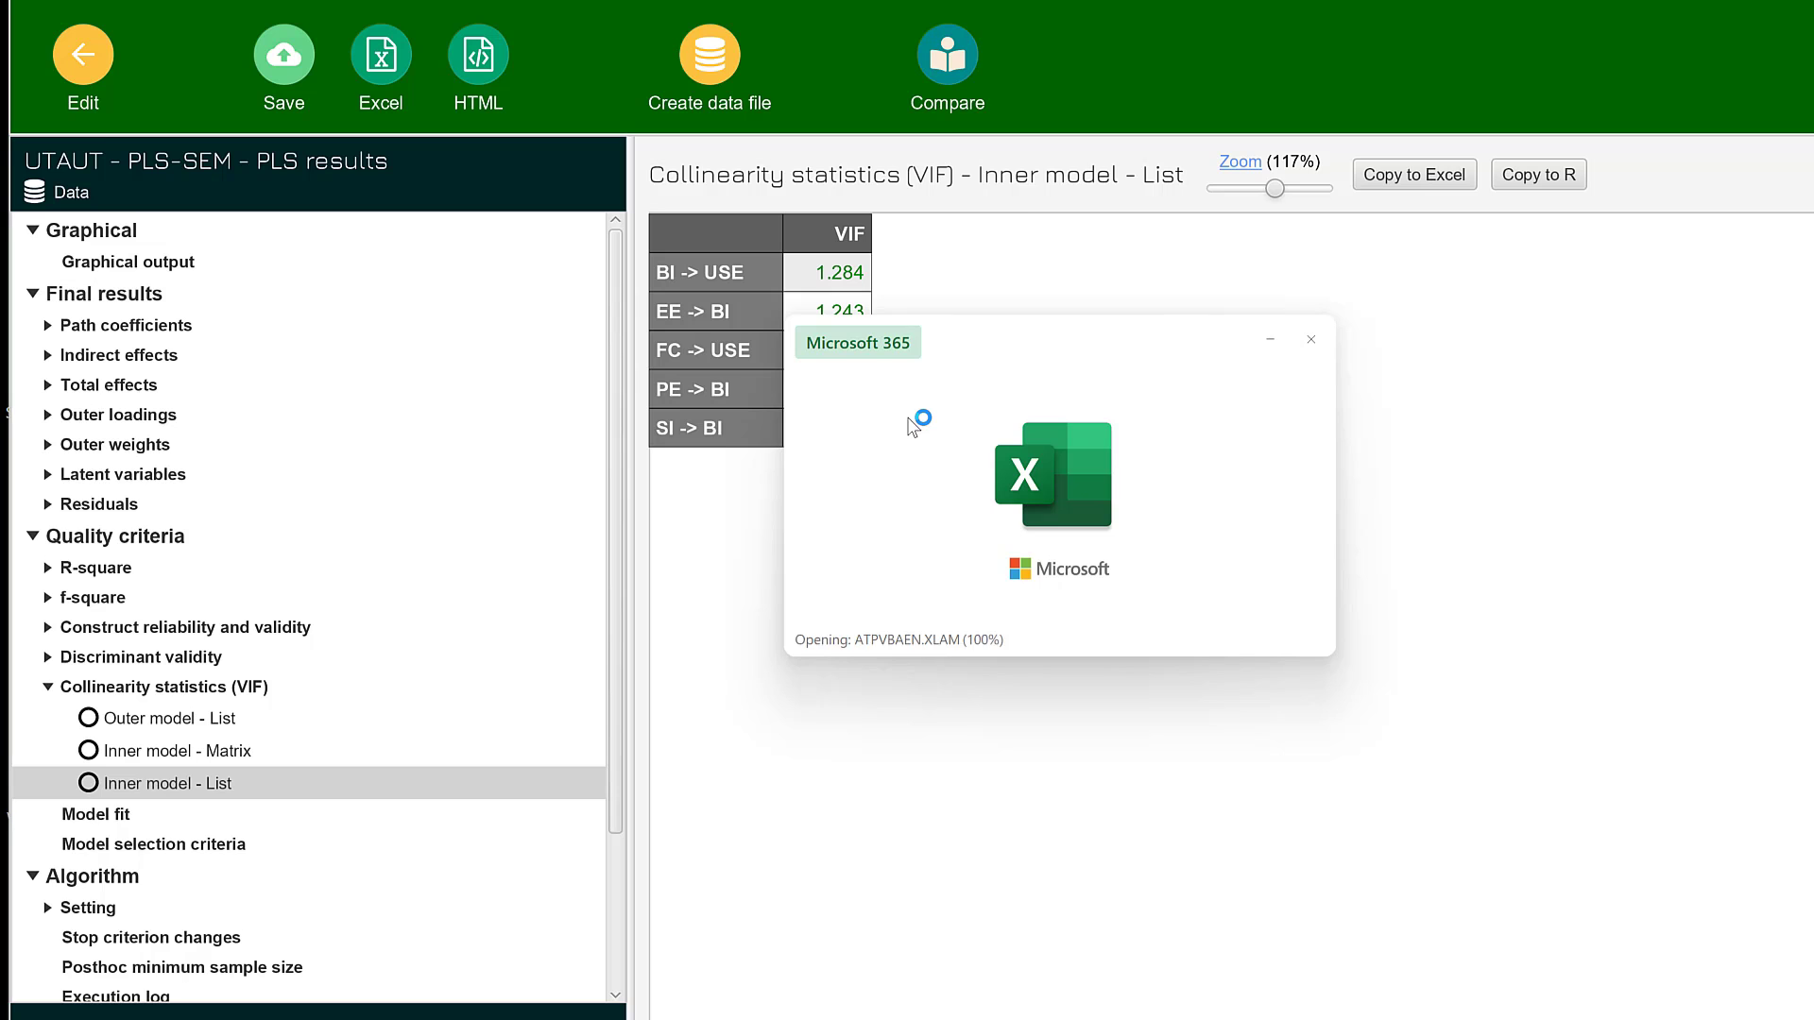
{"action": "scroll", "coordinate": [458, 552], "scroll_direction": "down", "scroll_amount": 2}
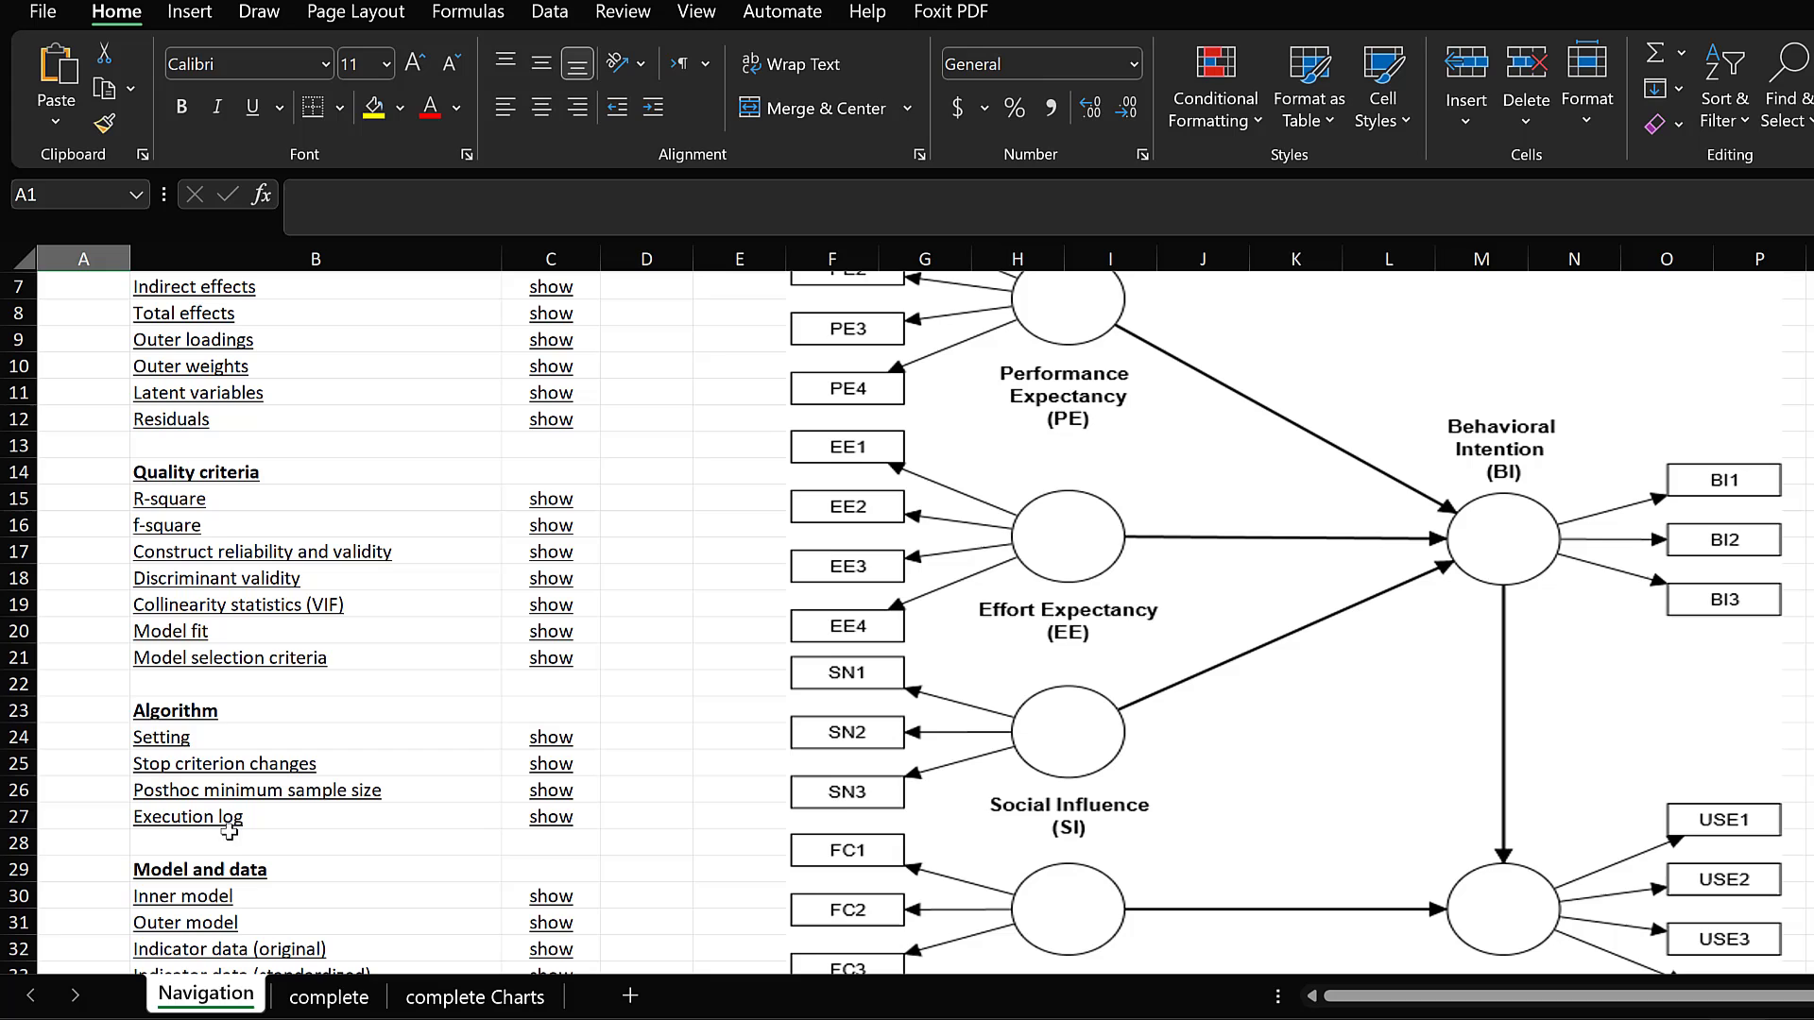
Follow the Navigation sheet's Collinearity statistics (VIF) link down to the Inner model - List table.
{"action": "scroll", "coordinate": [313, 912], "scroll_direction": "down", "scroll_amount": 1}
{"action": "scroll", "coordinate": [324, 836], "scroll_direction": "up", "scroll_amount": 3}
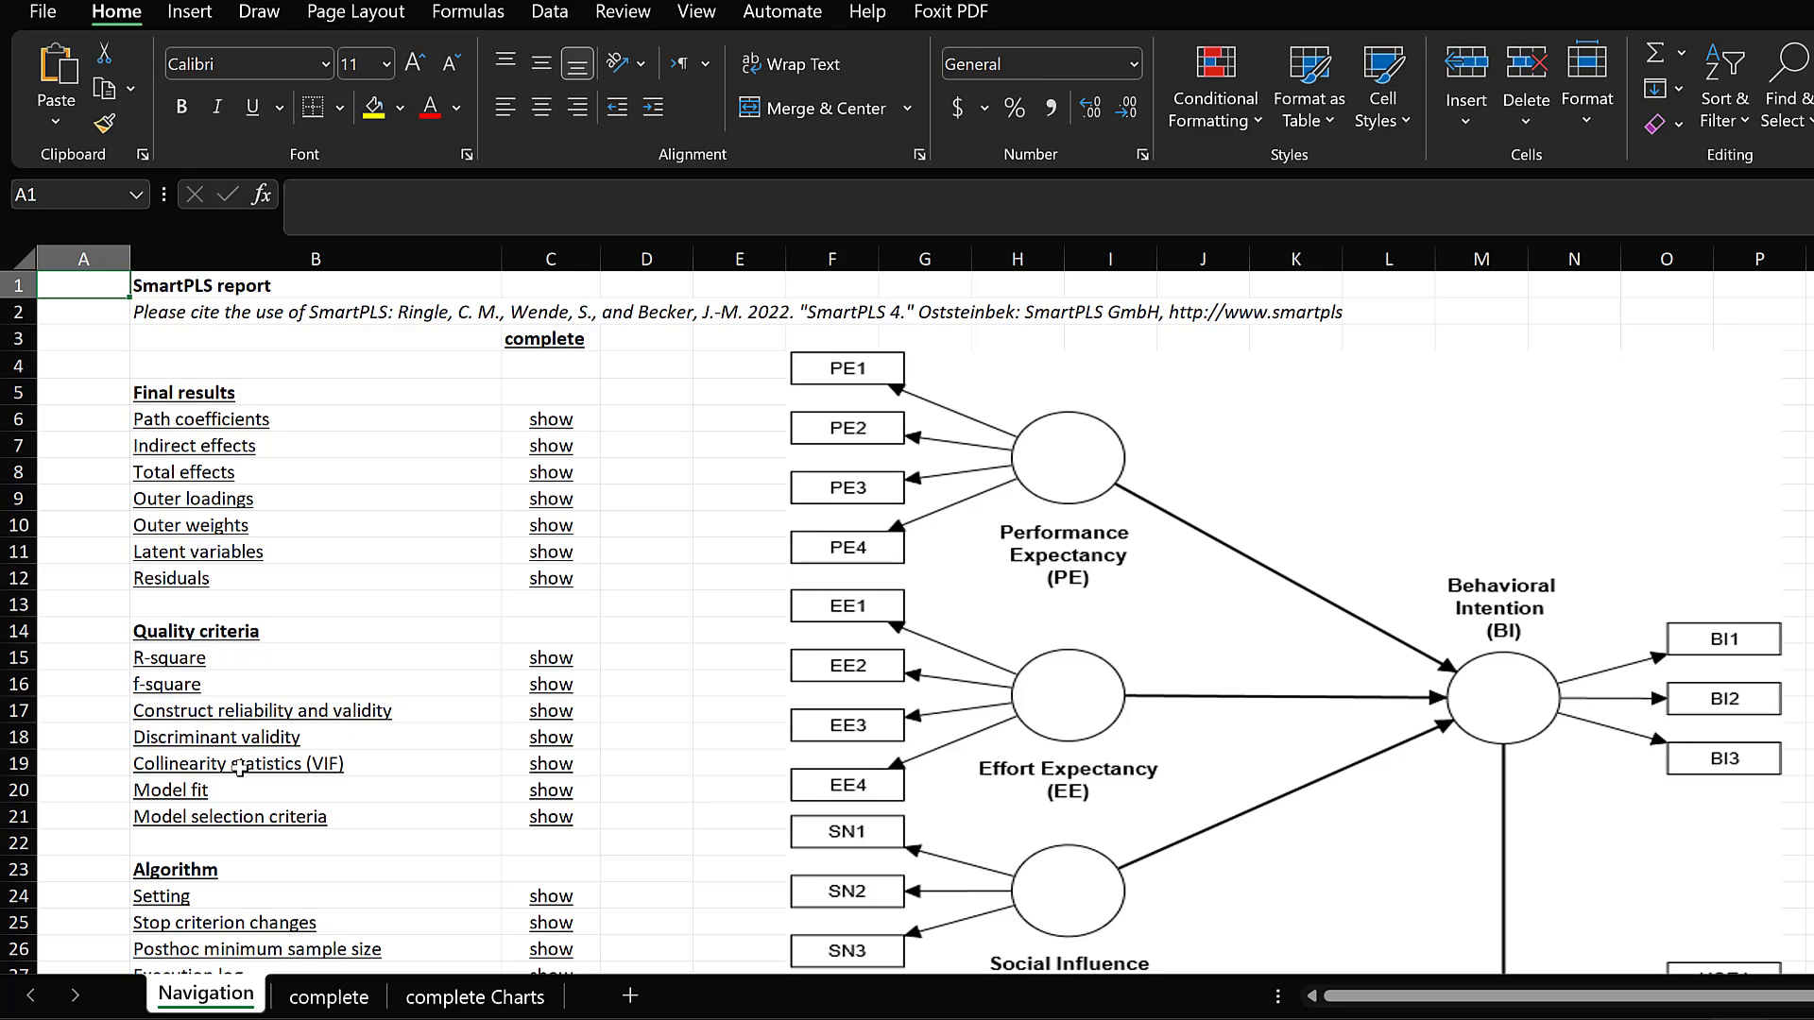
{"action": "left_click", "coordinate": [551, 767]}
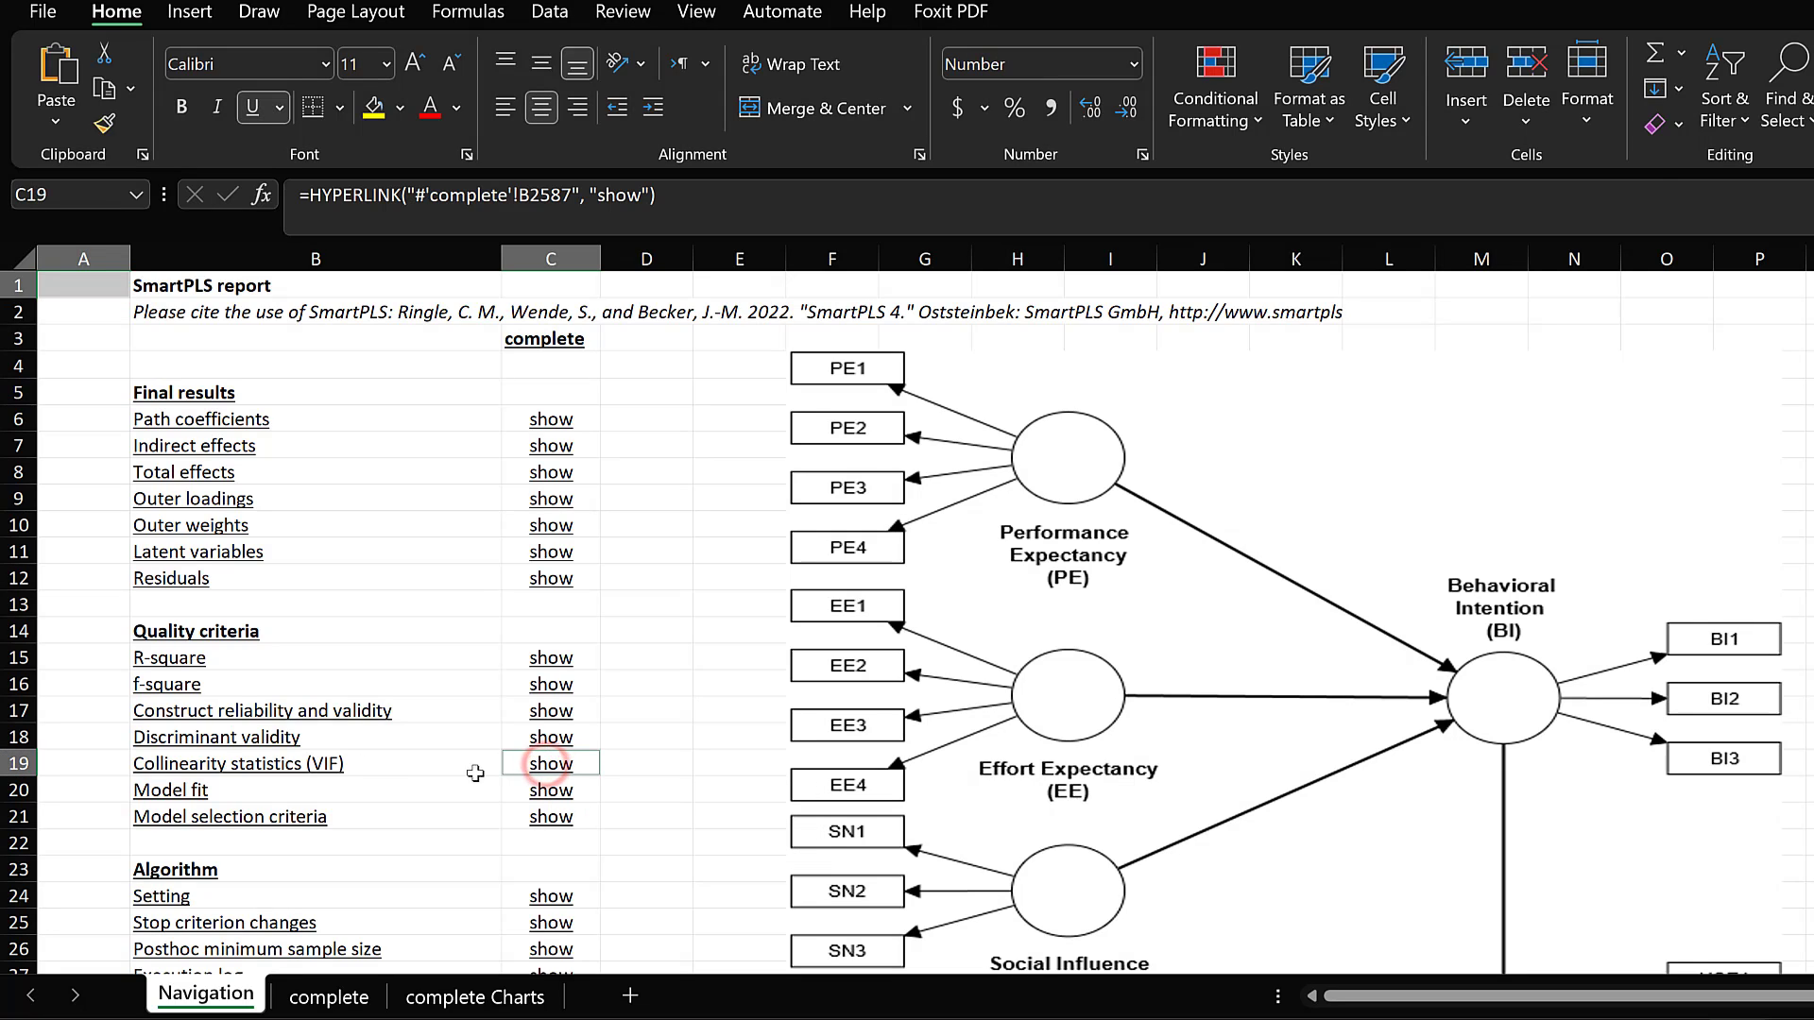
{"action": "left_click", "coordinate": [551, 765]}
{"action": "scroll", "coordinate": [503, 631], "scroll_direction": "up", "scroll_amount": 6}
{"action": "scroll", "coordinate": [504, 632], "scroll_direction": "down", "scroll_amount": 2}
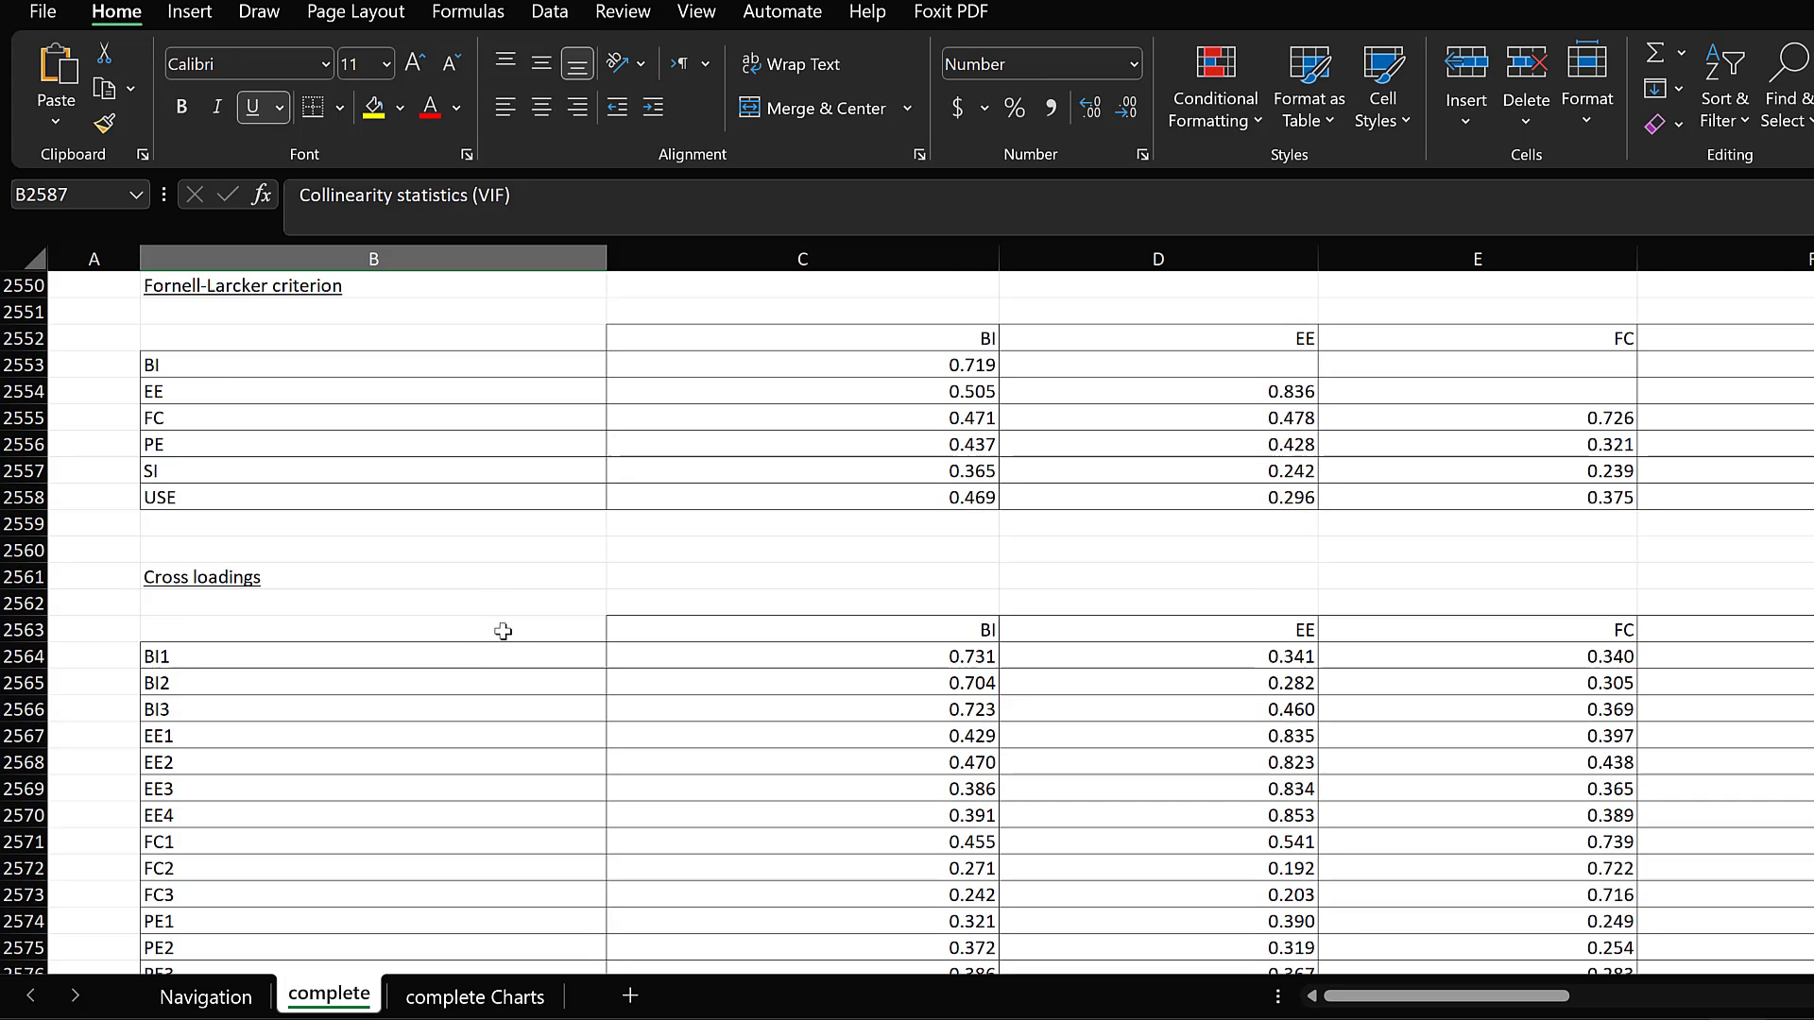
{"action": "scroll", "coordinate": [530, 649], "scroll_direction": "down", "scroll_amount": 10}
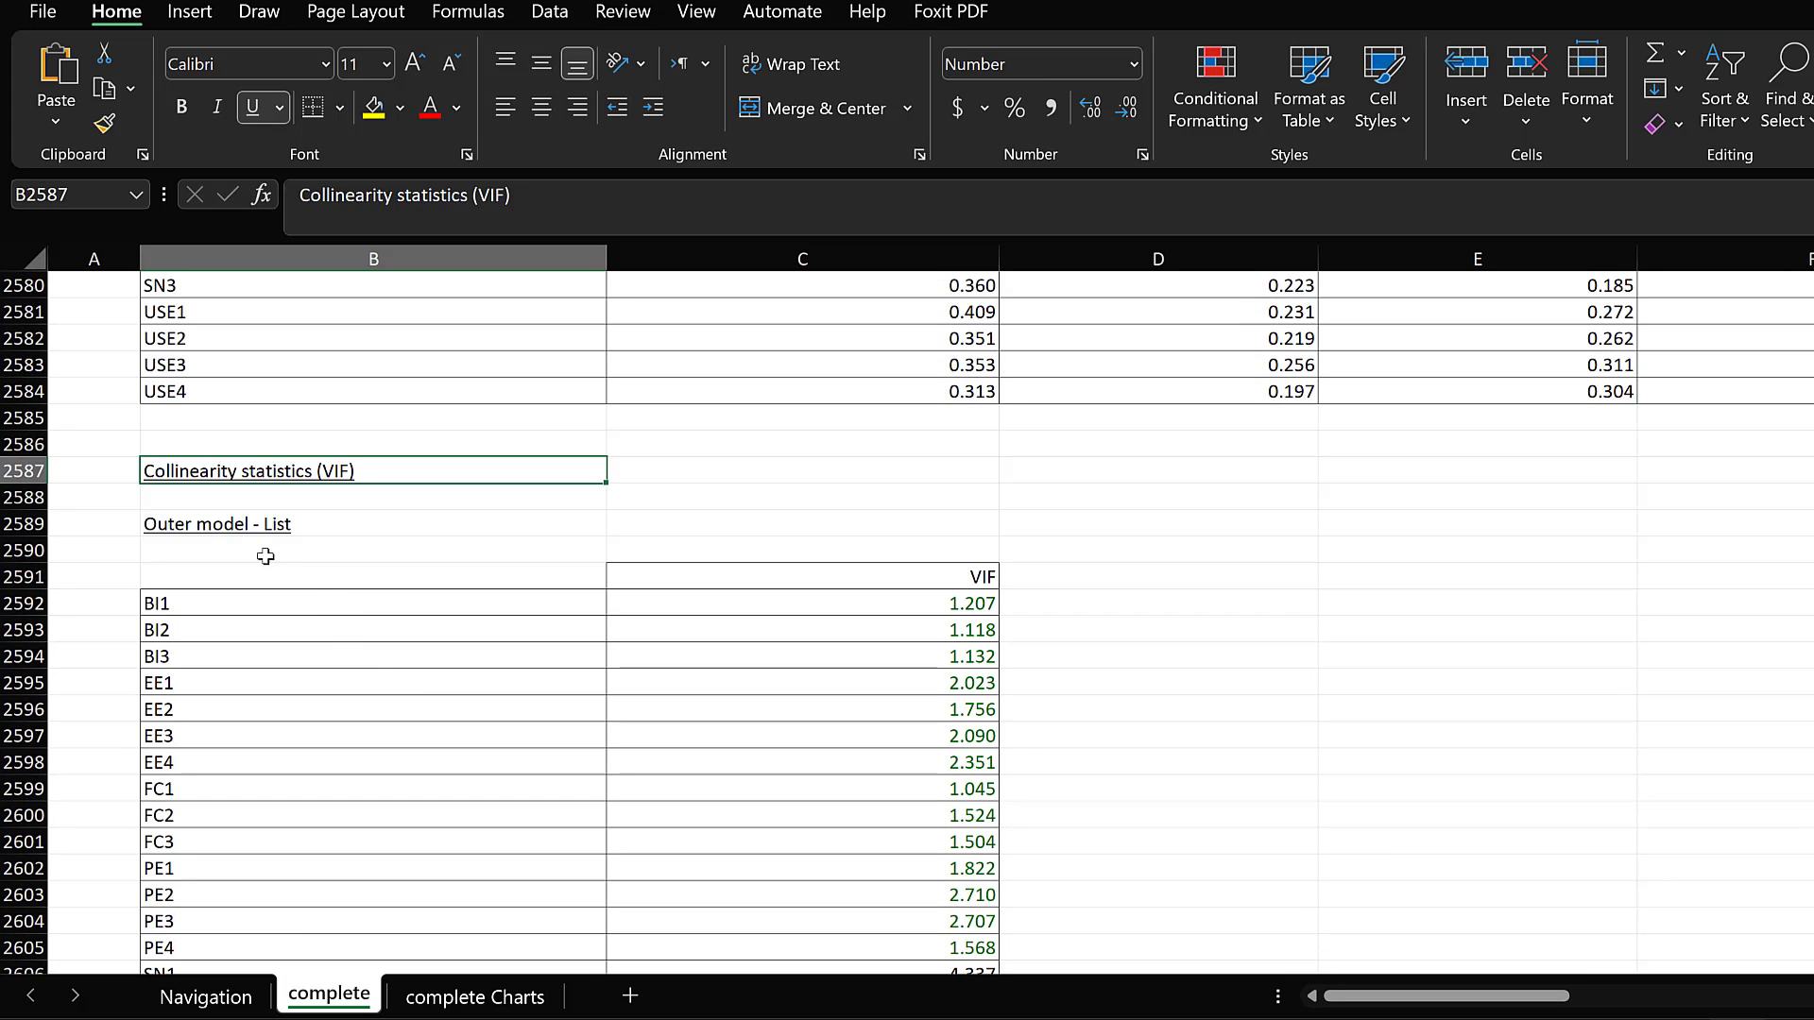
{"action": "scroll", "coordinate": [749, 567], "scroll_direction": "down", "scroll_amount": 14}
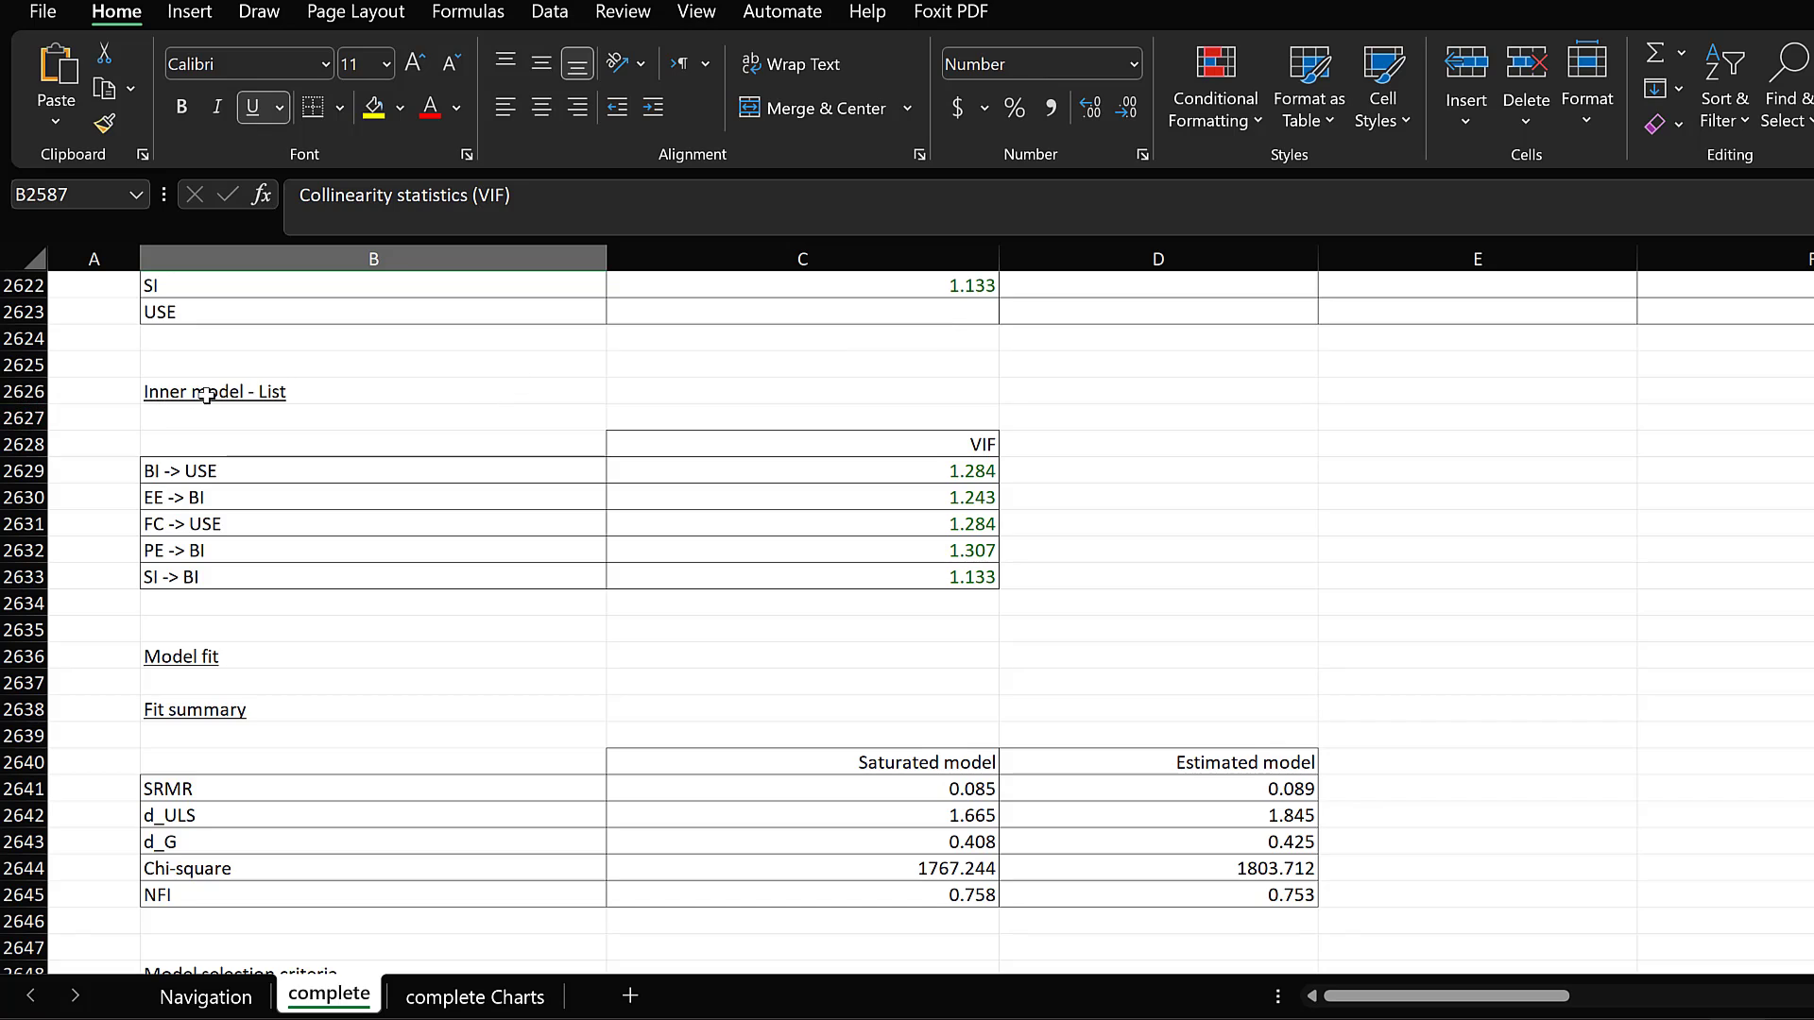
Select the Inner model - List VIF table in B2626:C2633.
{"action": "left_click_drag", "start_coordinate": [204, 394], "coordinate": [875, 569]}
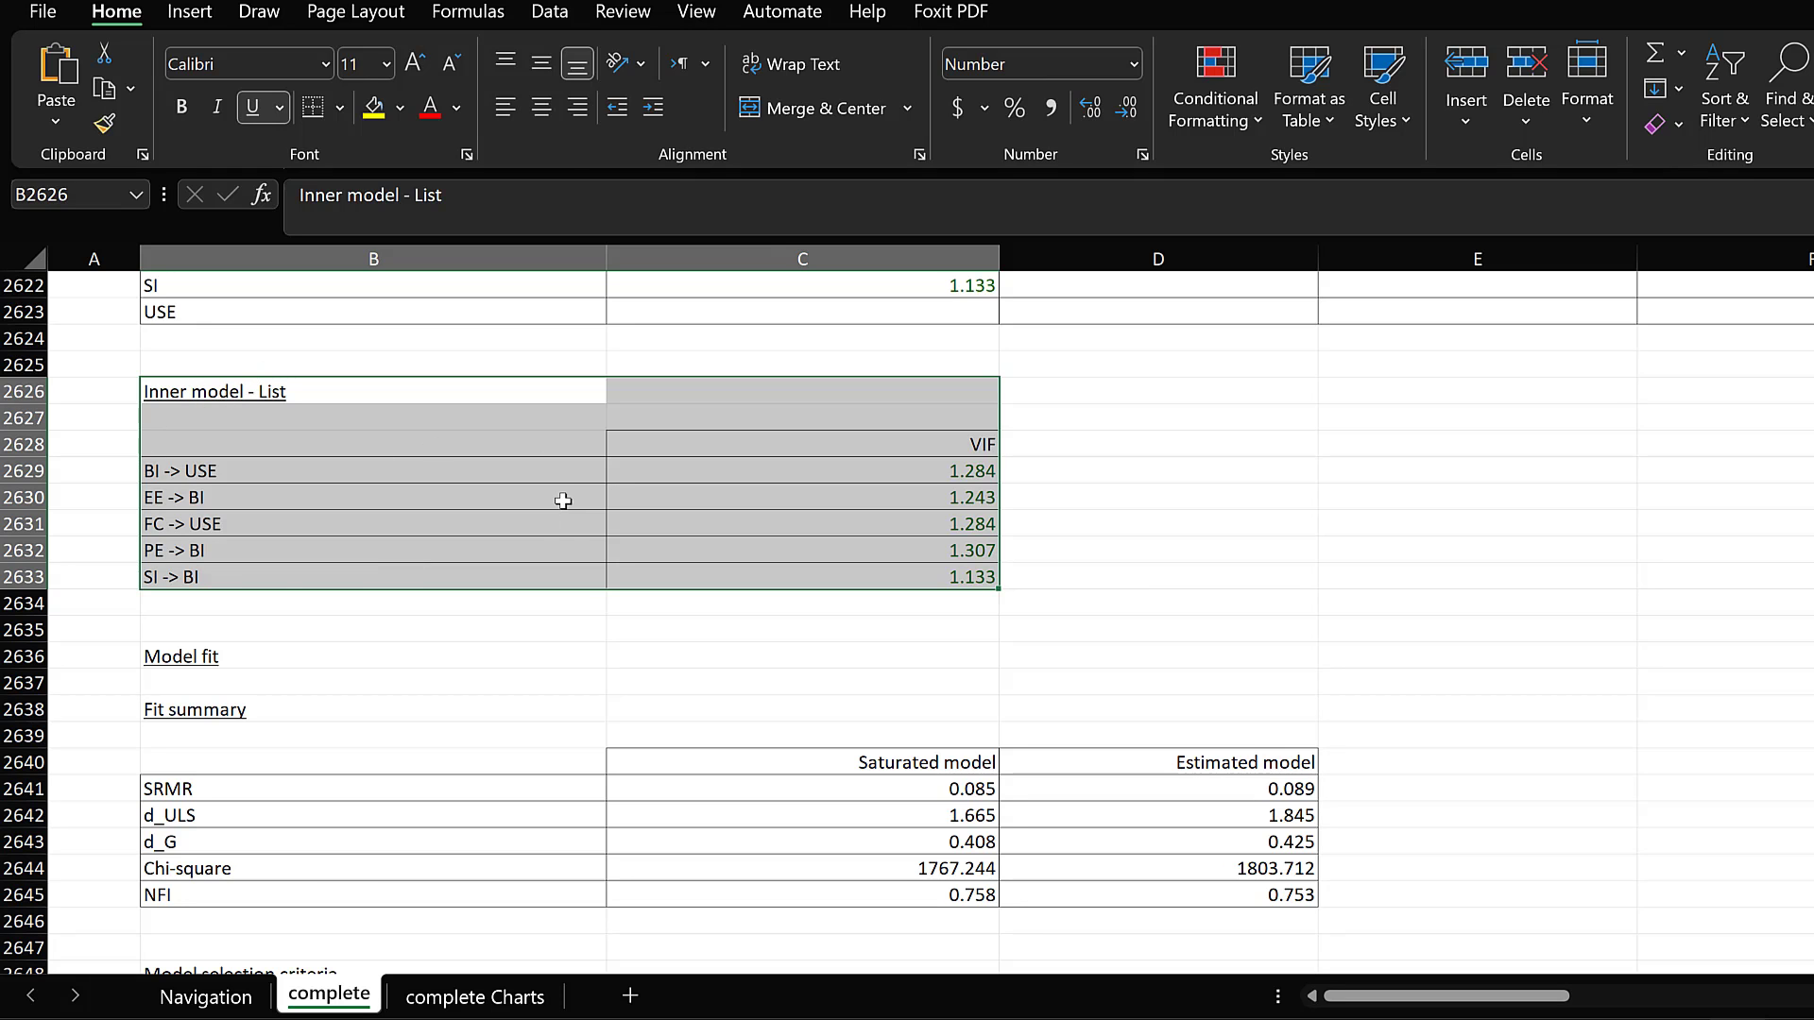
{"action": "scroll", "coordinate": [564, 501], "scroll_direction": "up", "scroll_amount": 3}
{"action": "scroll", "coordinate": [563, 501], "scroll_direction": "up", "scroll_amount": 20}
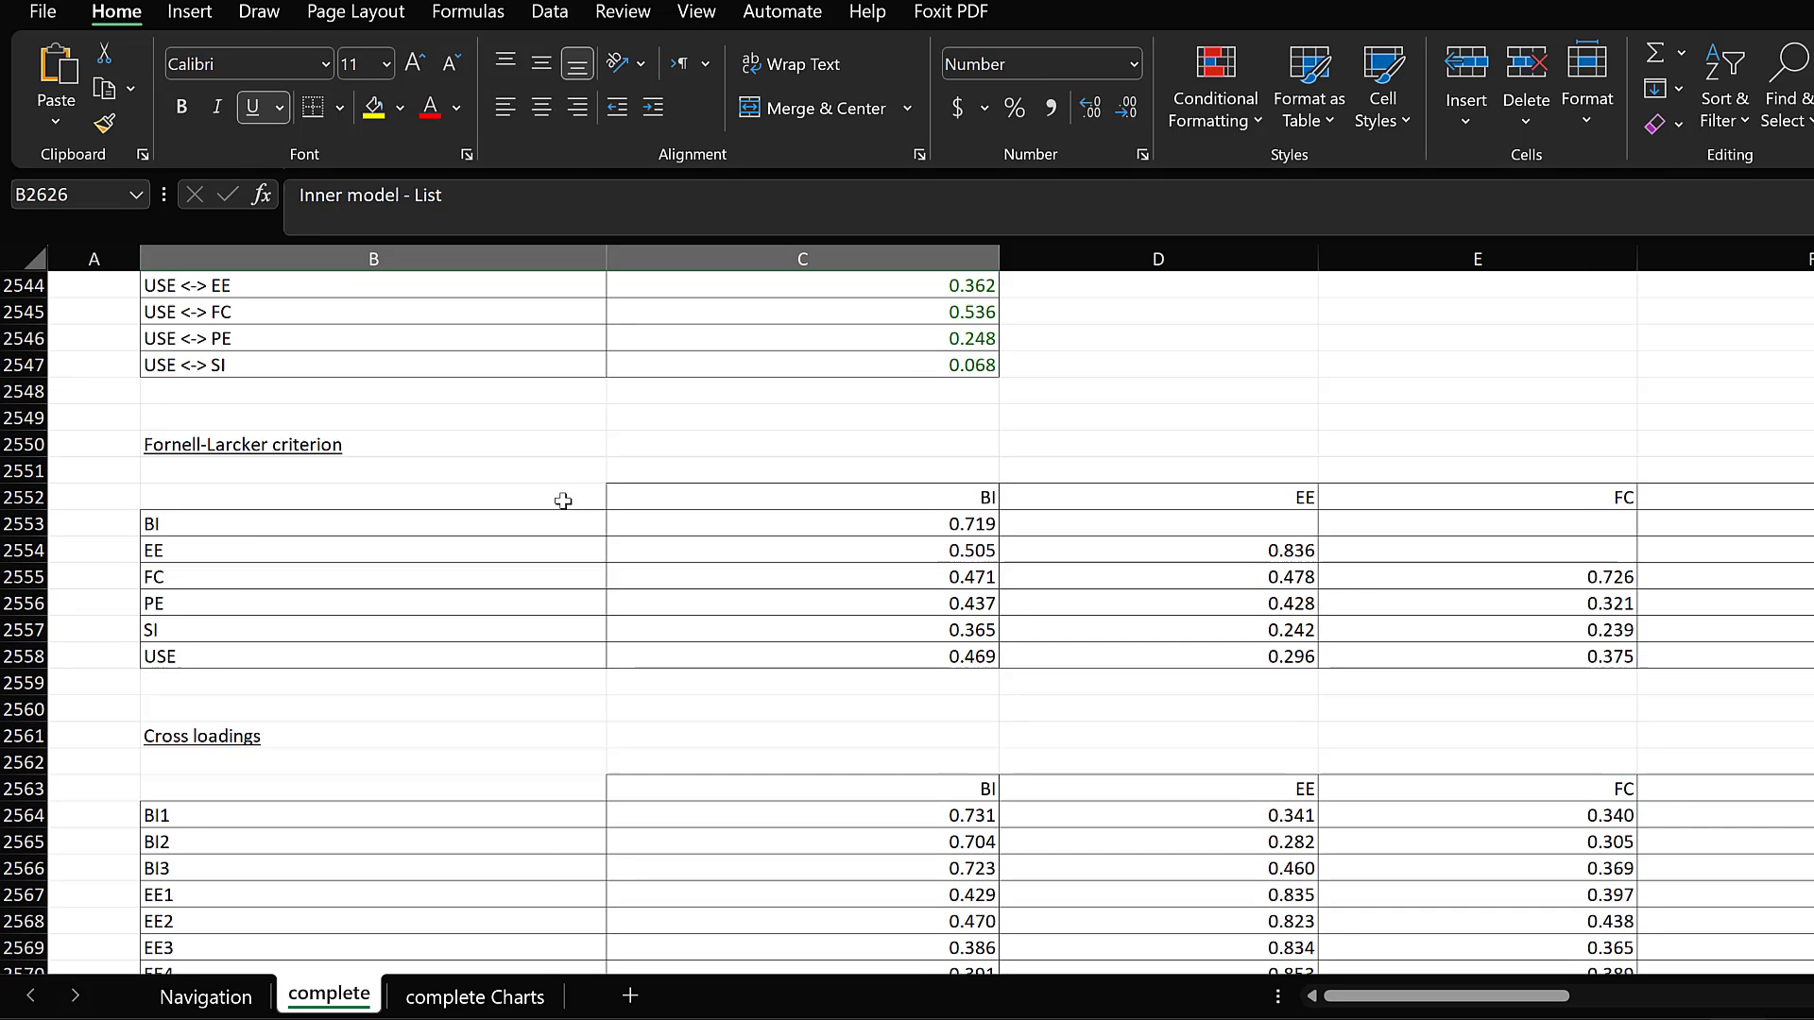
Review HTMT and cross-loadings, ending at the Outer model - List VIFs where SN1 and SN2 exceed 4.
{"action": "scroll", "coordinate": [336, 535], "scroll_direction": "down", "scroll_amount": 2}
{"action": "scroll", "coordinate": [466, 486], "scroll_direction": "up", "scroll_amount": 7}
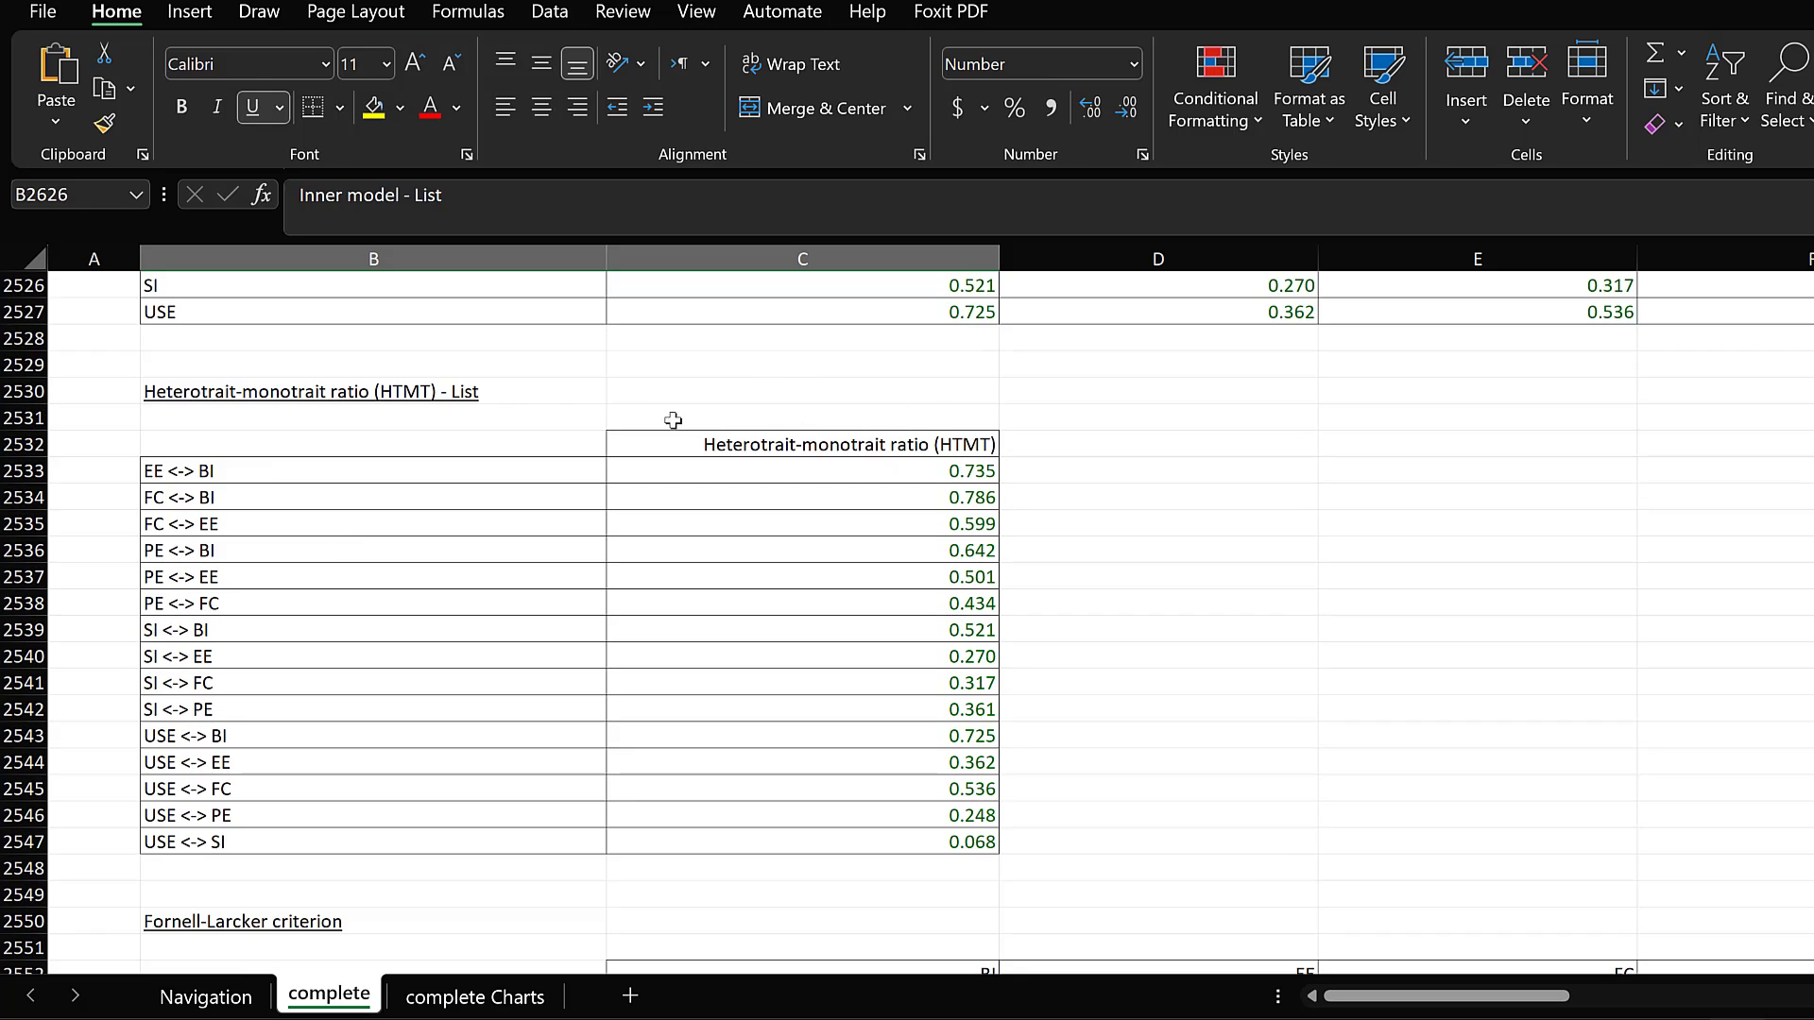
{"action": "scroll", "coordinate": [299, 508], "scroll_direction": "down", "scroll_amount": 1}
{"action": "scroll", "coordinate": [303, 515], "scroll_direction": "down", "scroll_amount": 5}
{"action": "scroll", "coordinate": [587, 486], "scroll_direction": "up", "scroll_amount": 3}
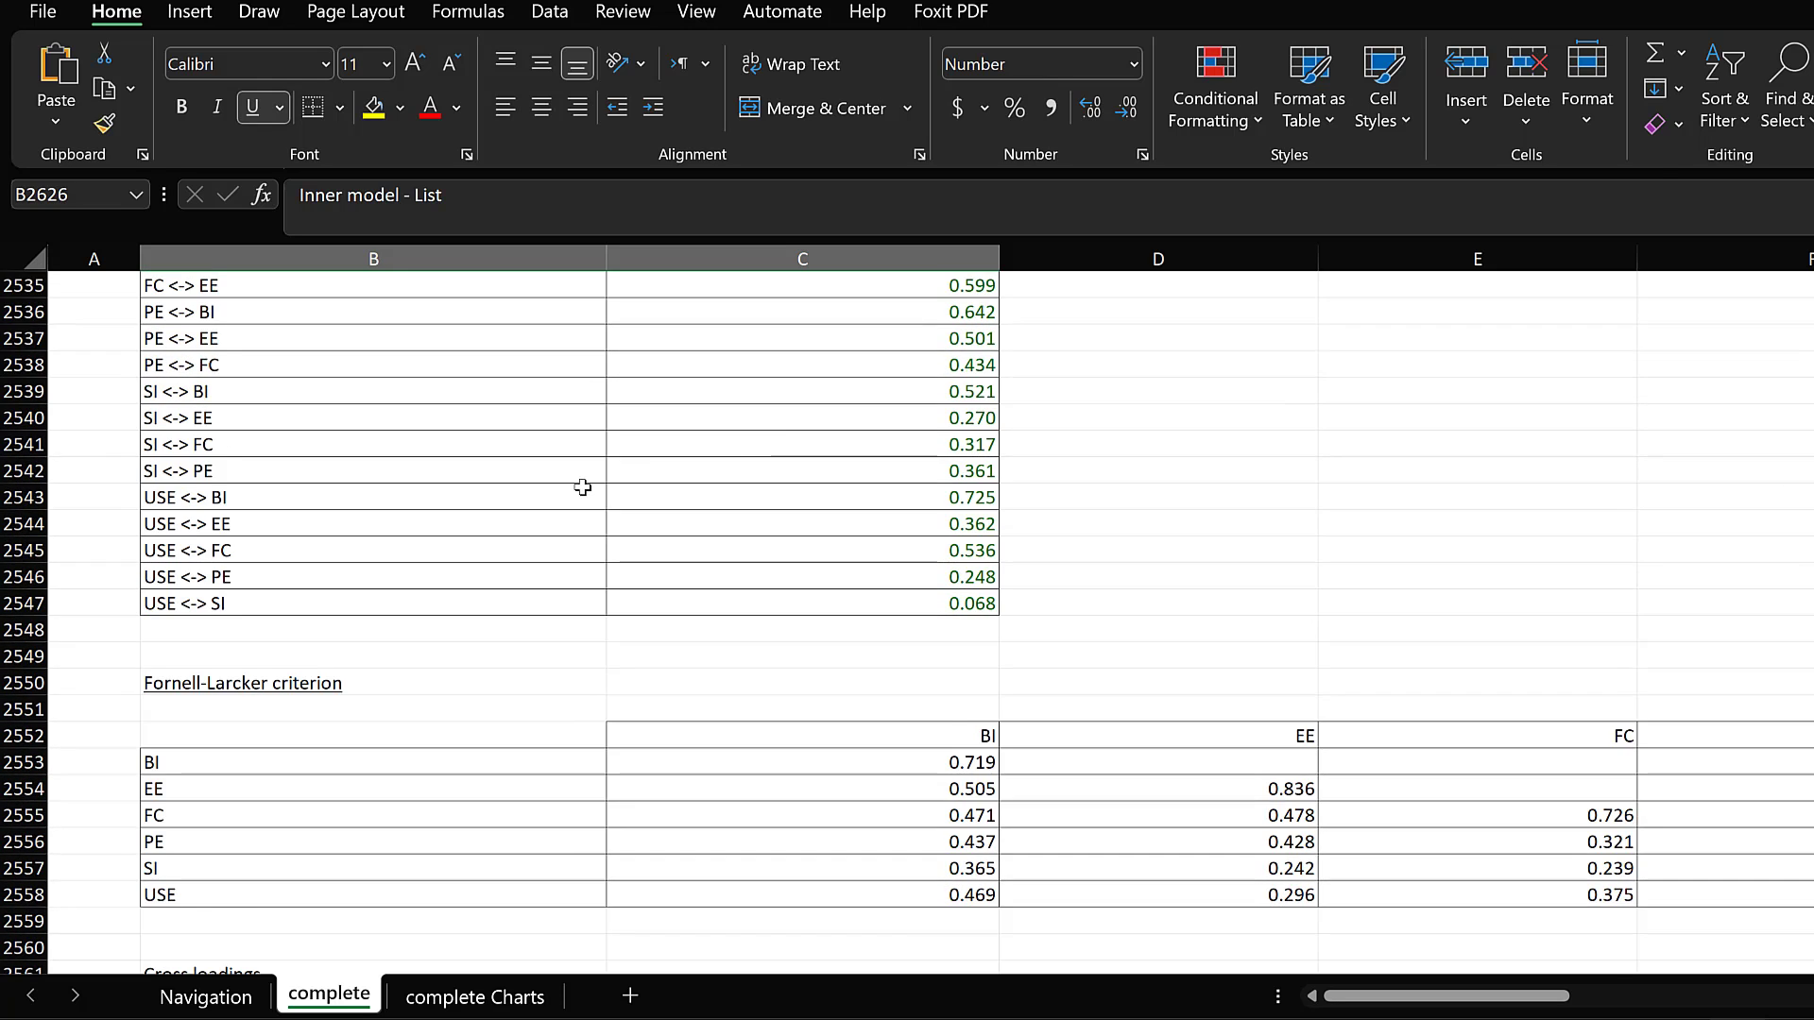
{"action": "scroll", "coordinate": [621, 504], "scroll_direction": "down", "scroll_amount": 4}
{"action": "scroll", "coordinate": [621, 504], "scroll_direction": "down", "scroll_amount": 6}
{"action": "scroll", "coordinate": [621, 504], "scroll_direction": "up", "scroll_amount": 13}
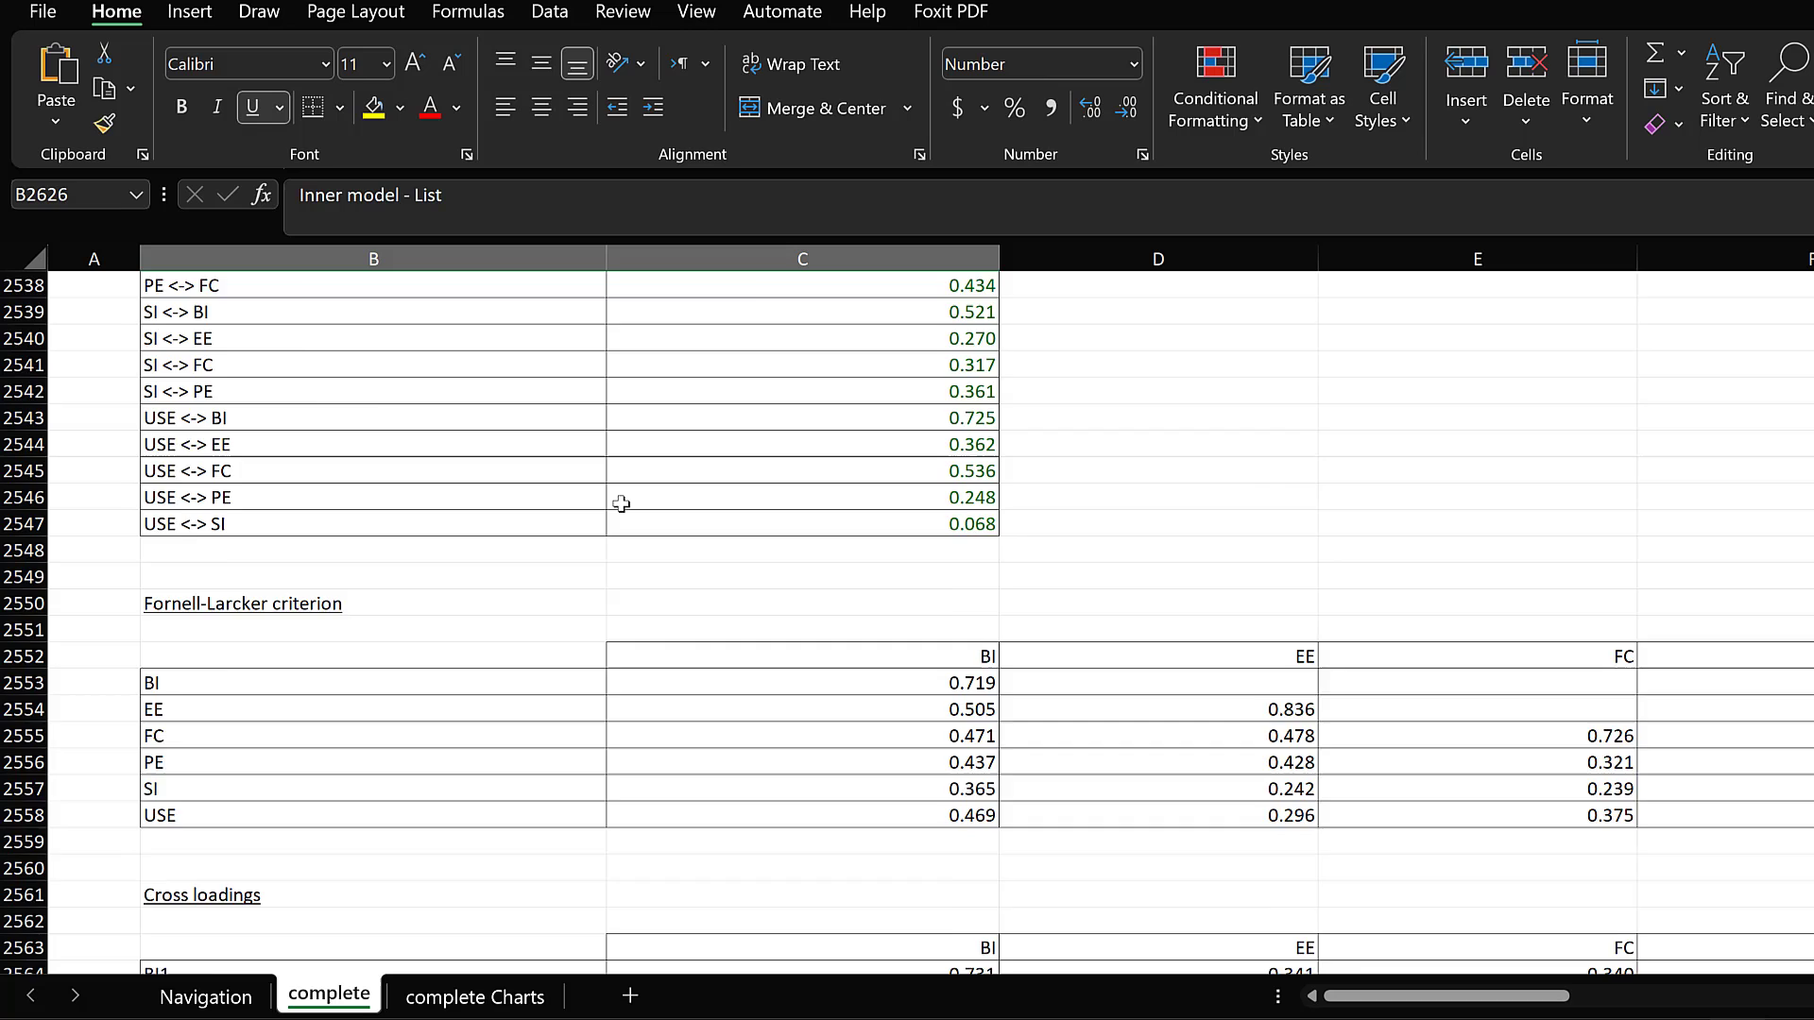
{"action": "scroll", "coordinate": [620, 504], "scroll_direction": "up", "scroll_amount": 5}
{"action": "scroll", "coordinate": [621, 503], "scroll_direction": "down", "scroll_amount": 9}
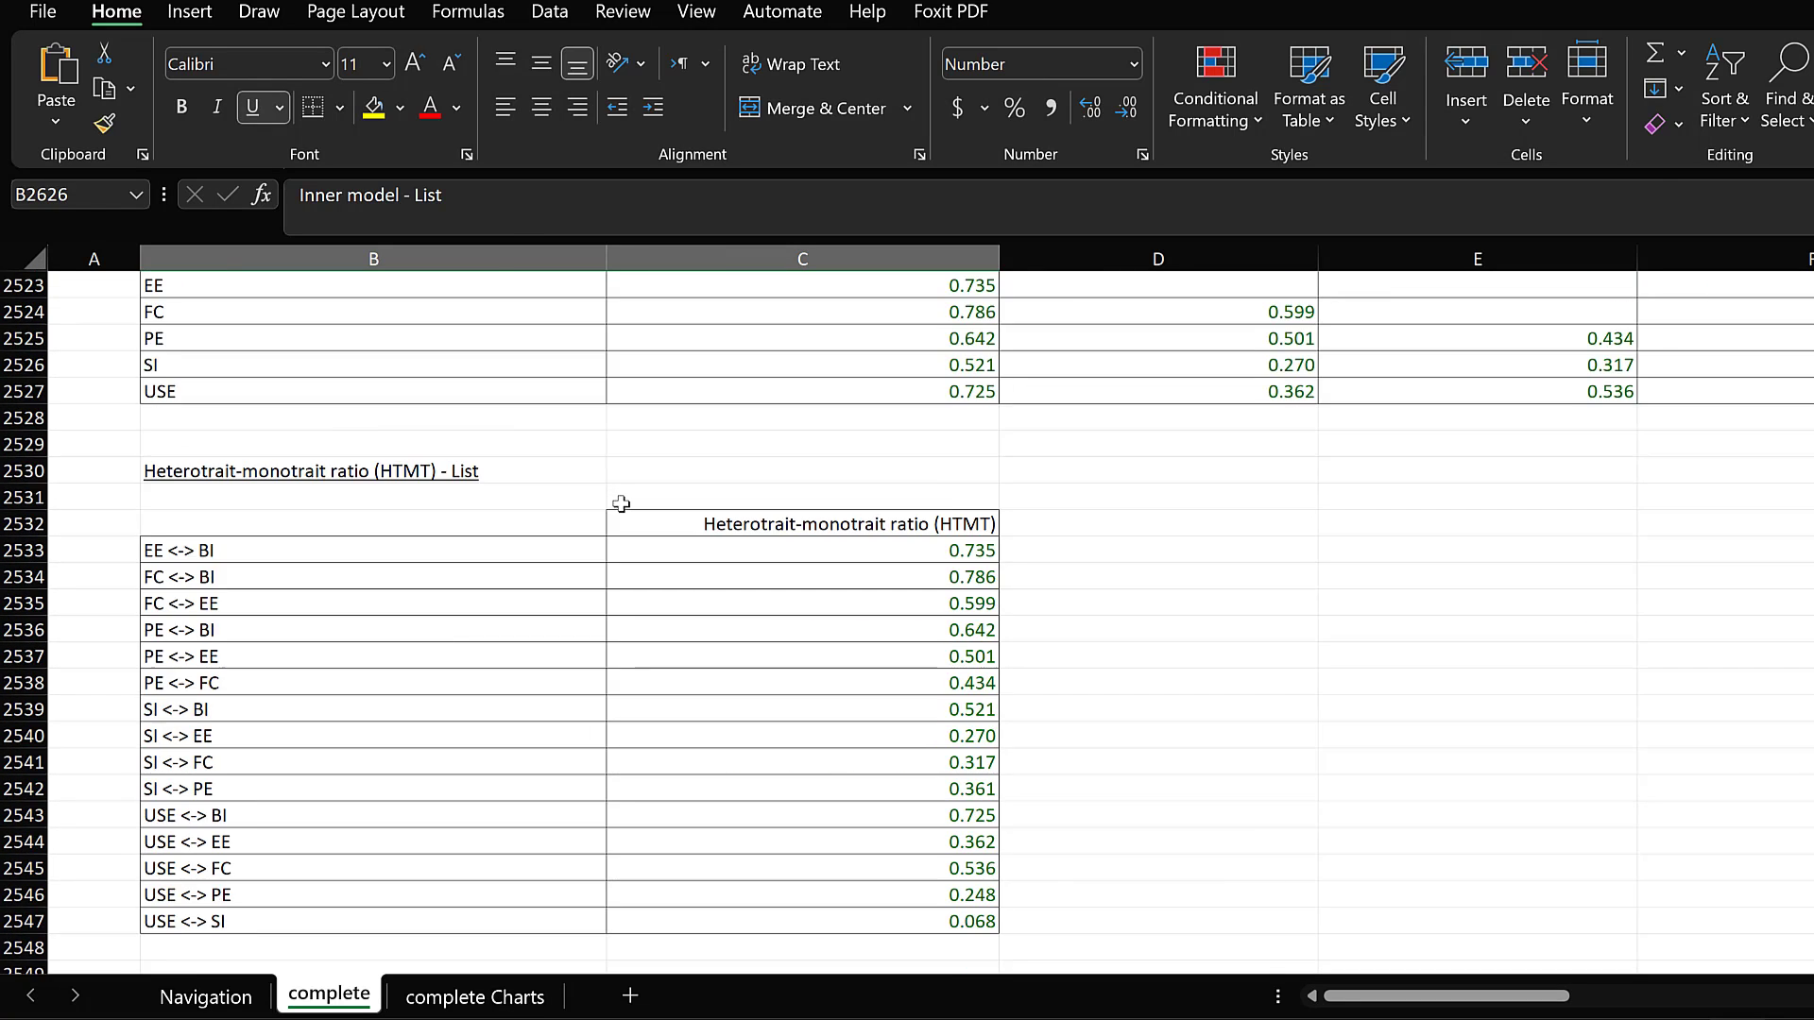
{"action": "scroll", "coordinate": [621, 504], "scroll_direction": "down", "scroll_amount": 14}
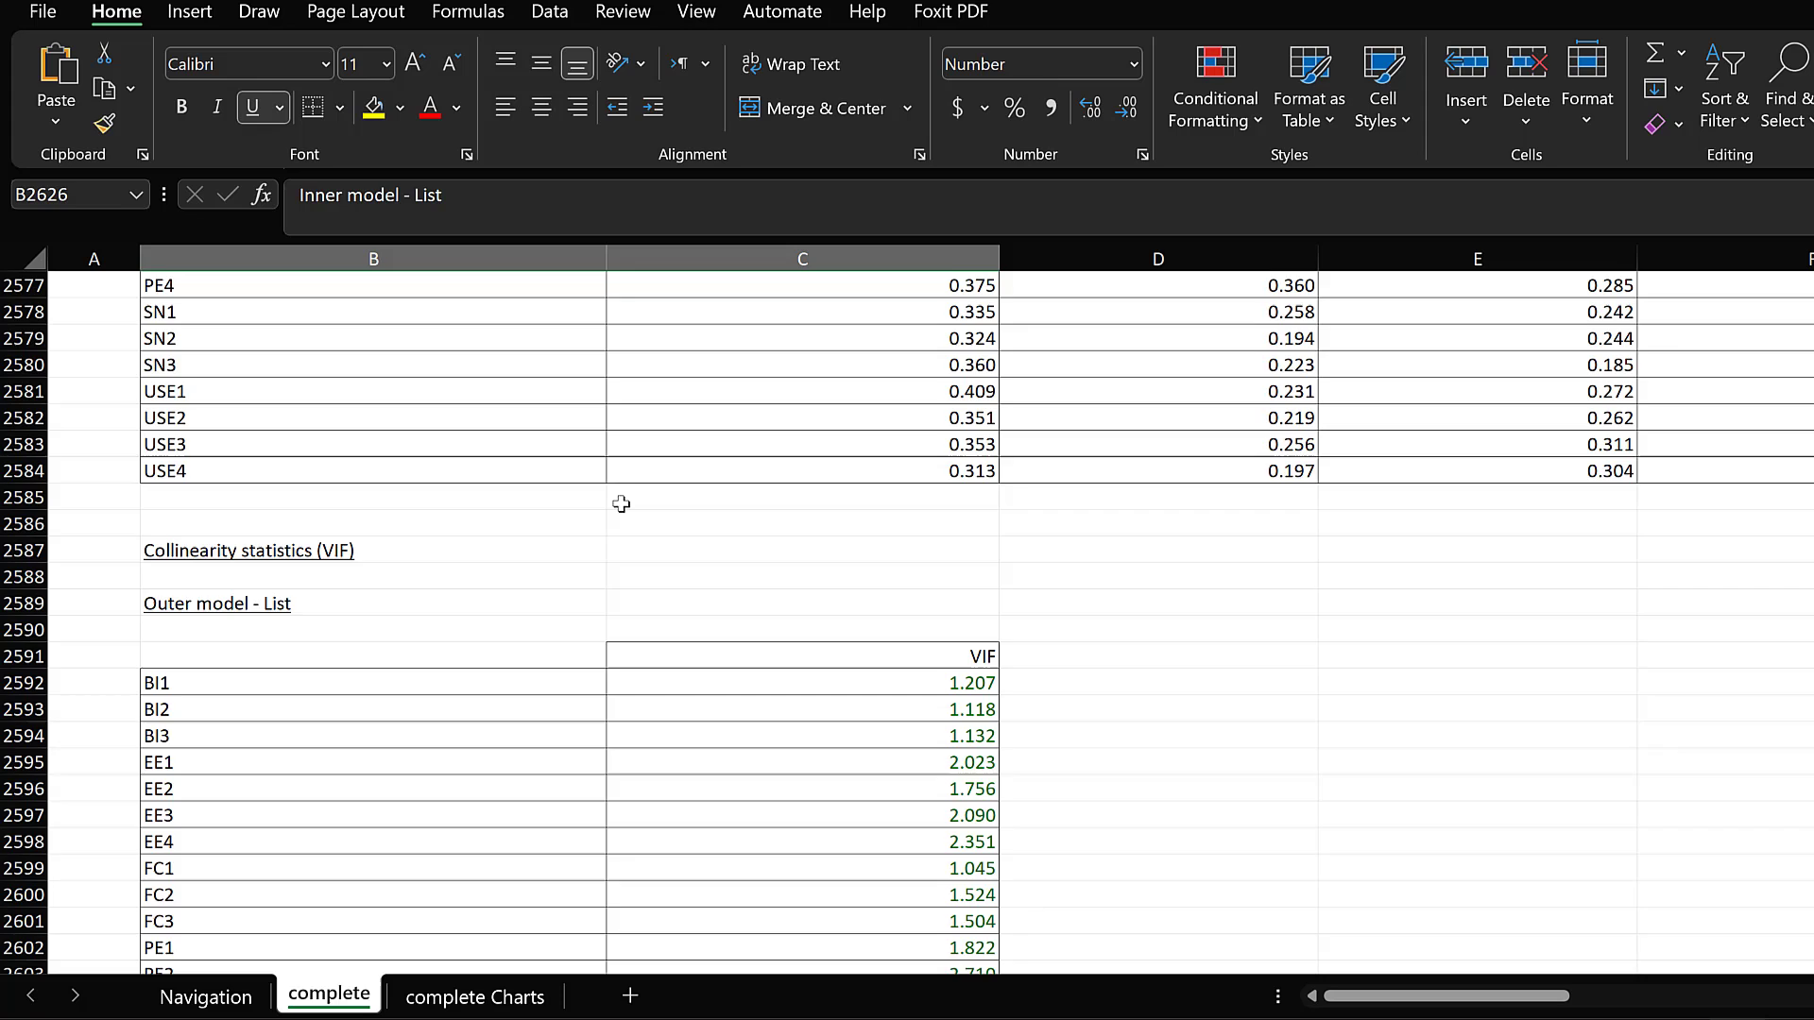
{"action": "scroll", "coordinate": [620, 503], "scroll_direction": "down", "scroll_amount": 1}
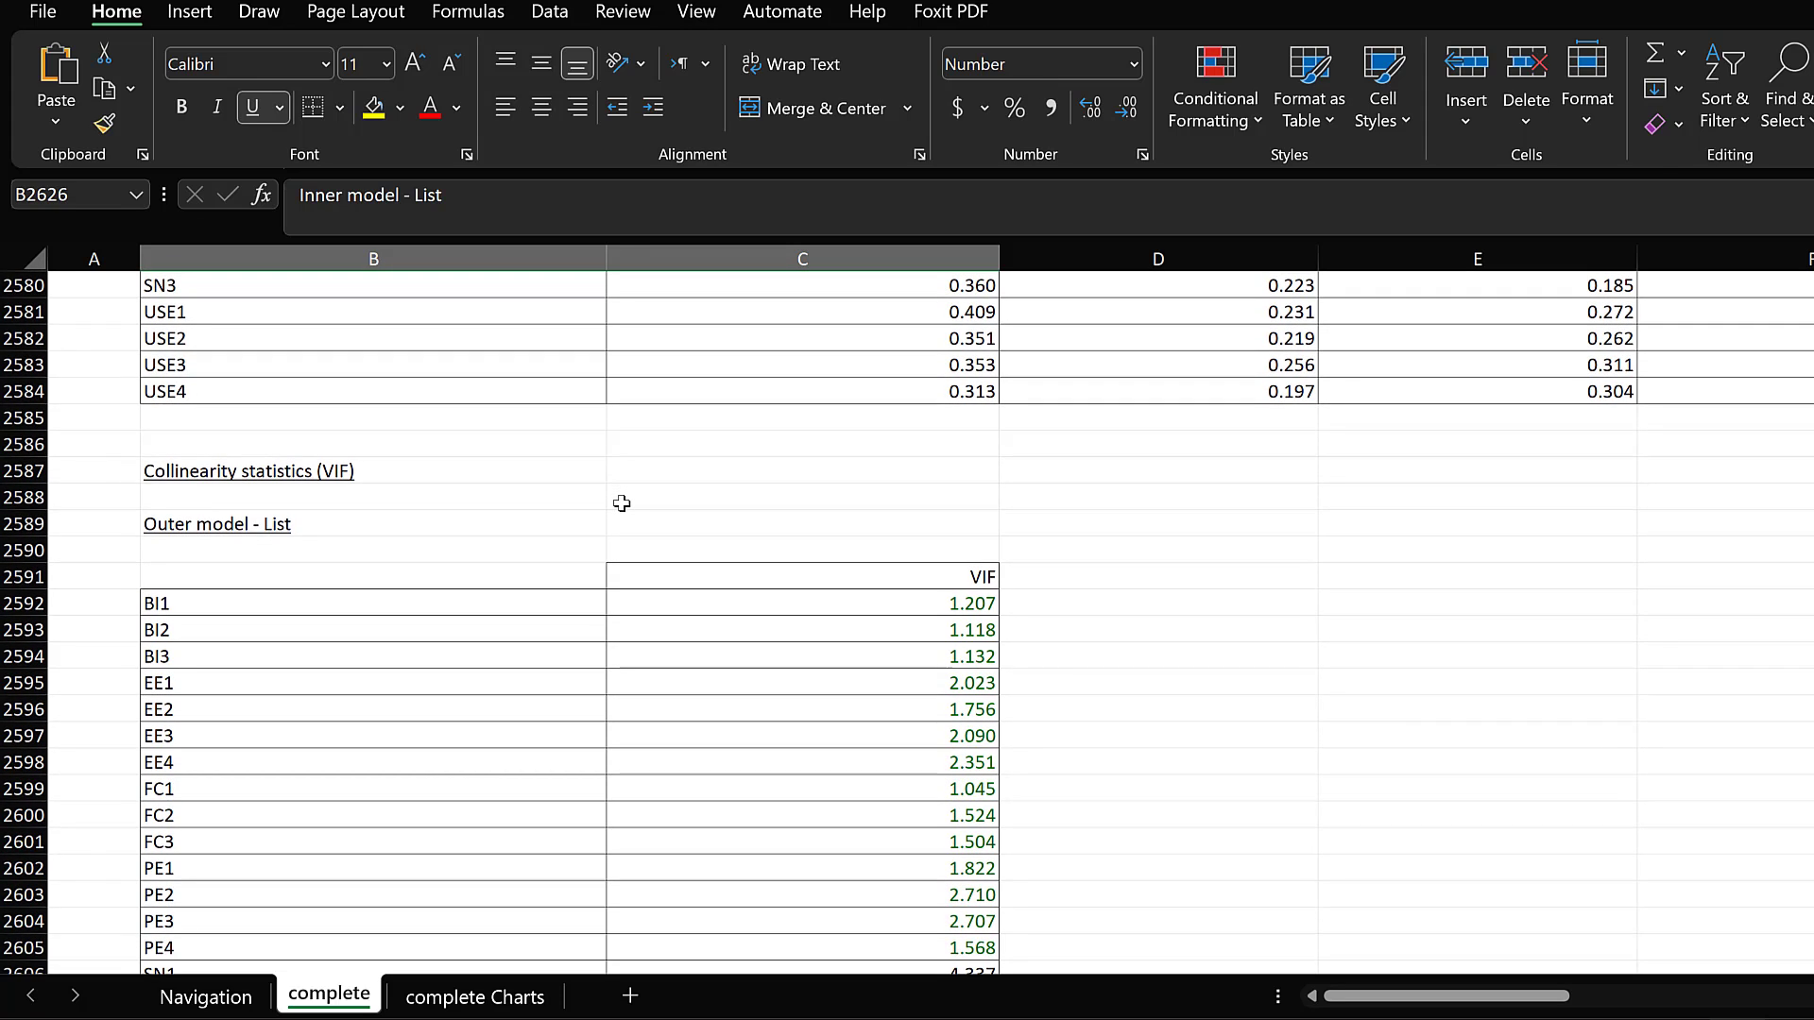
{"action": "scroll", "coordinate": [621, 504], "scroll_direction": "down", "scroll_amount": 2}
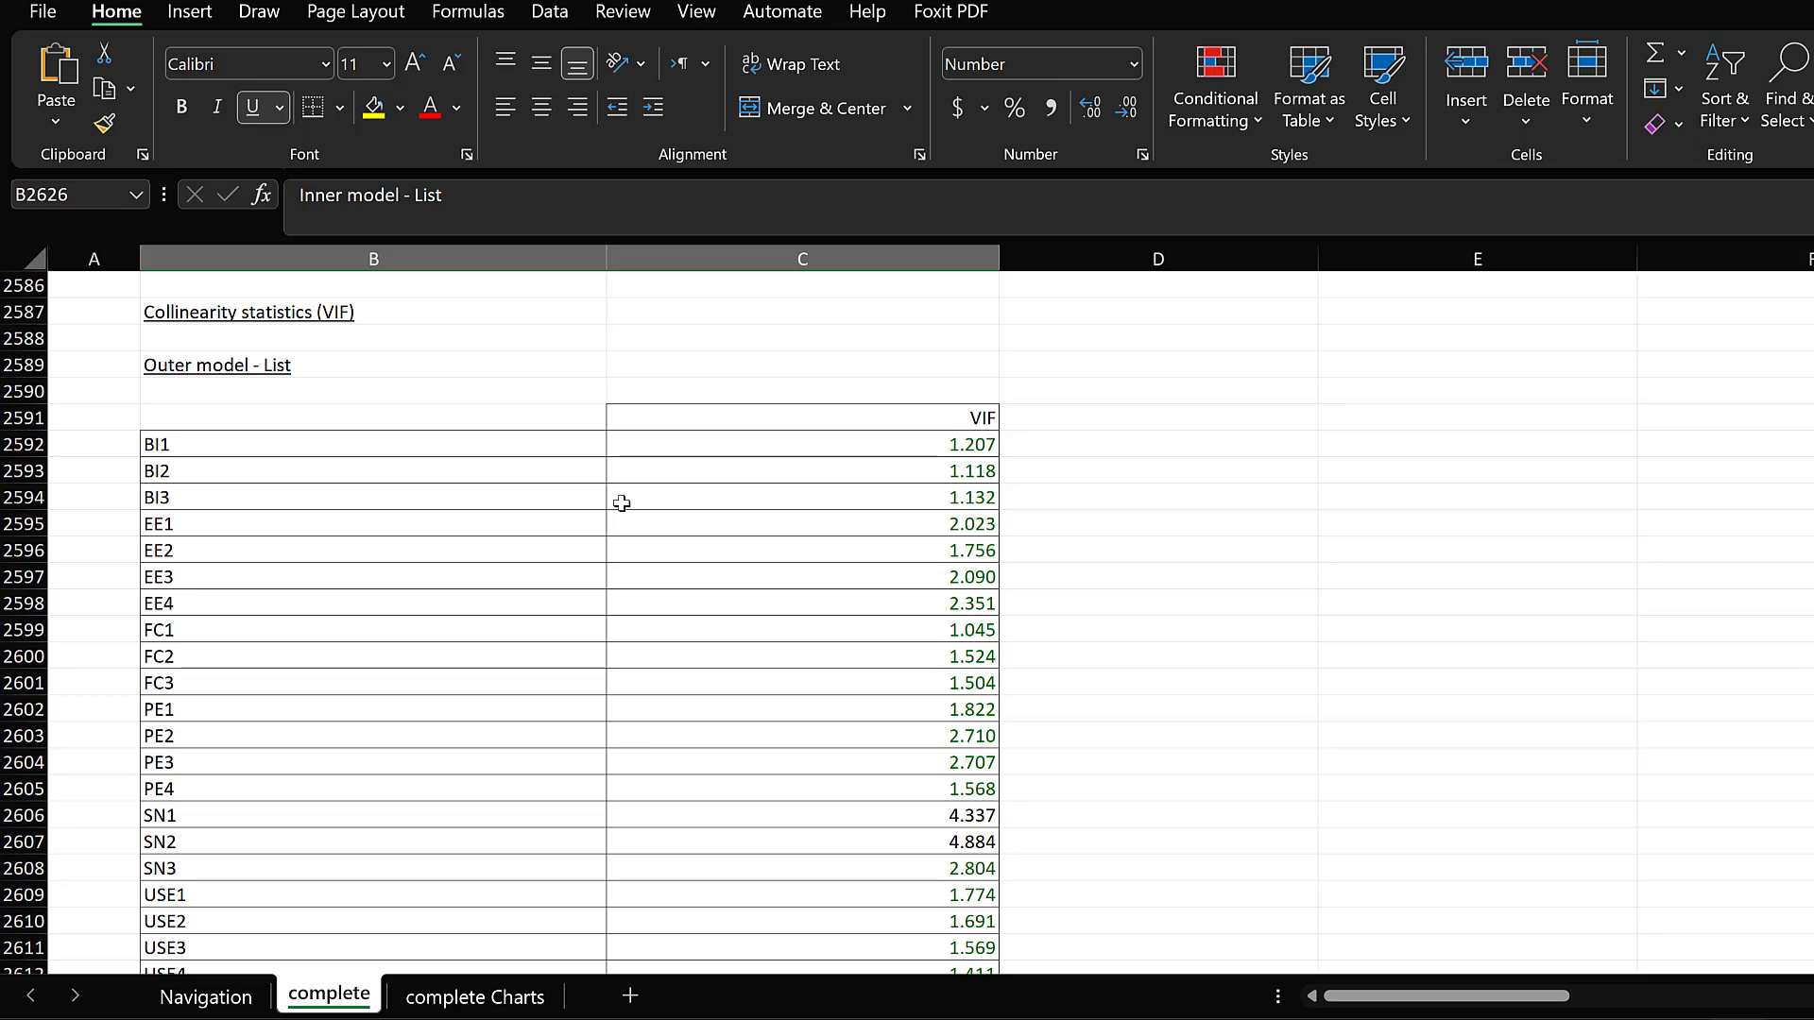
{"action": "scroll", "coordinate": [621, 503], "scroll_direction": "down", "scroll_amount": 2}
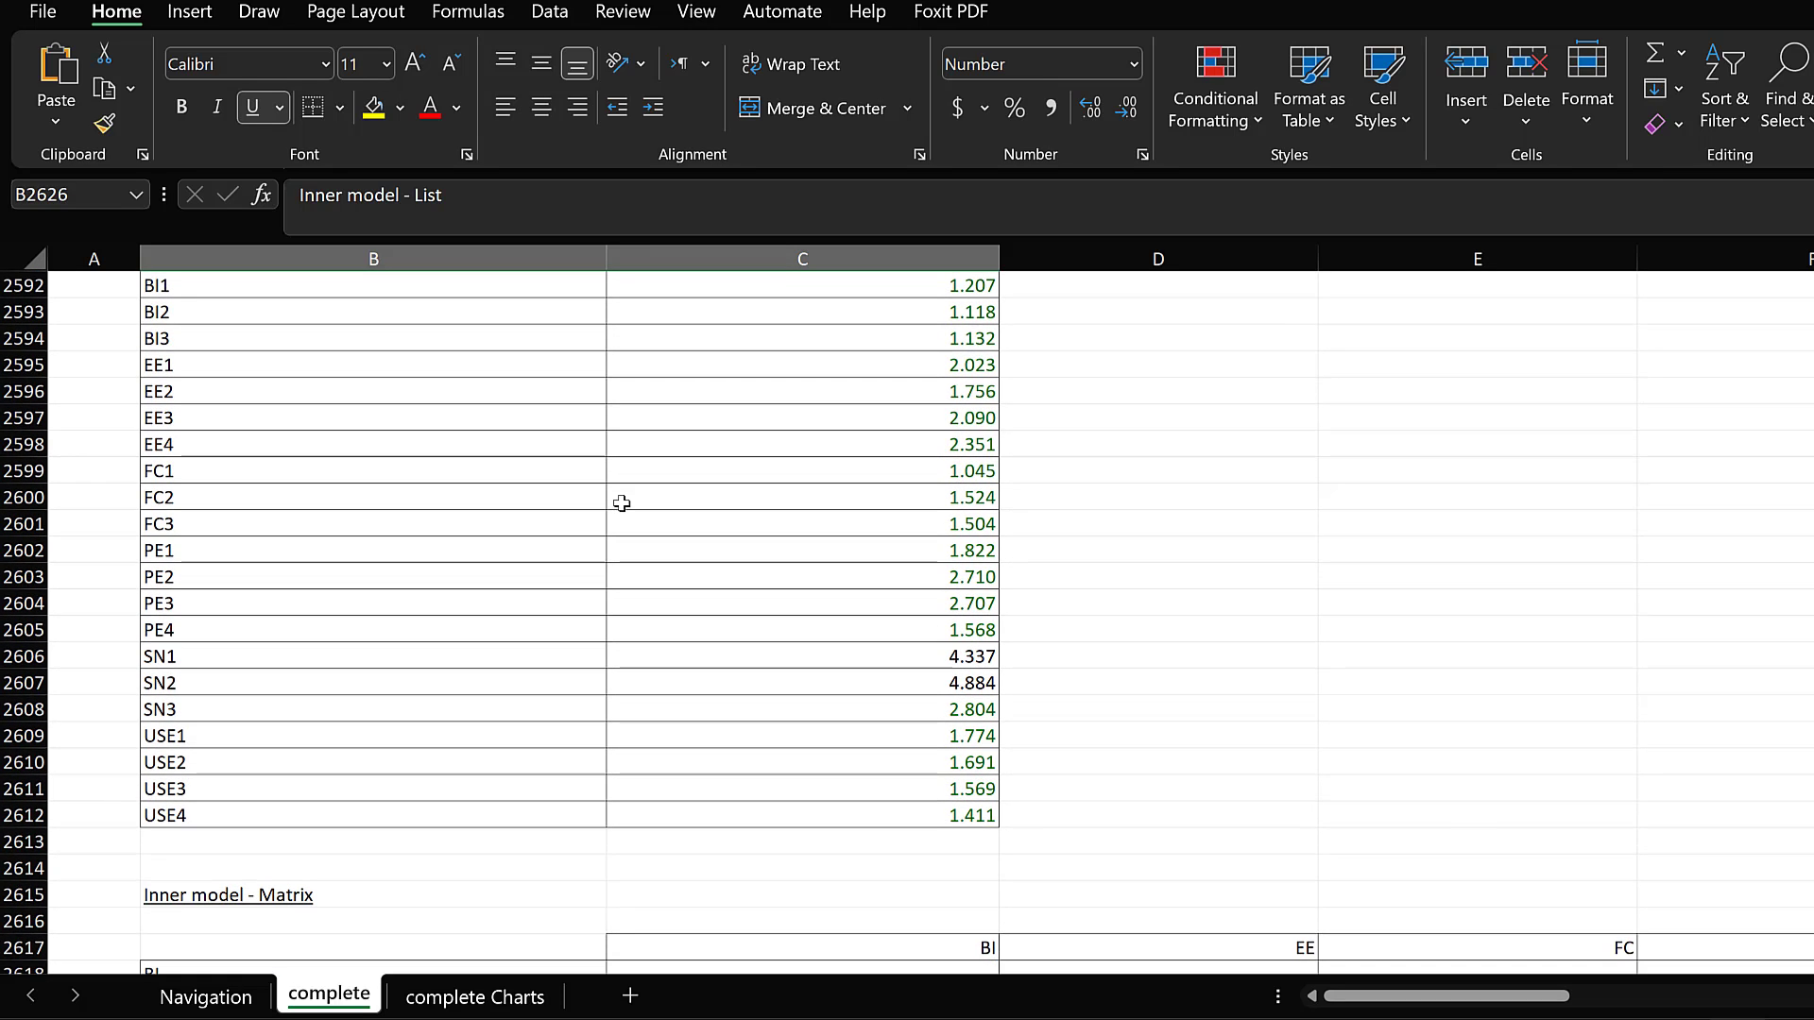